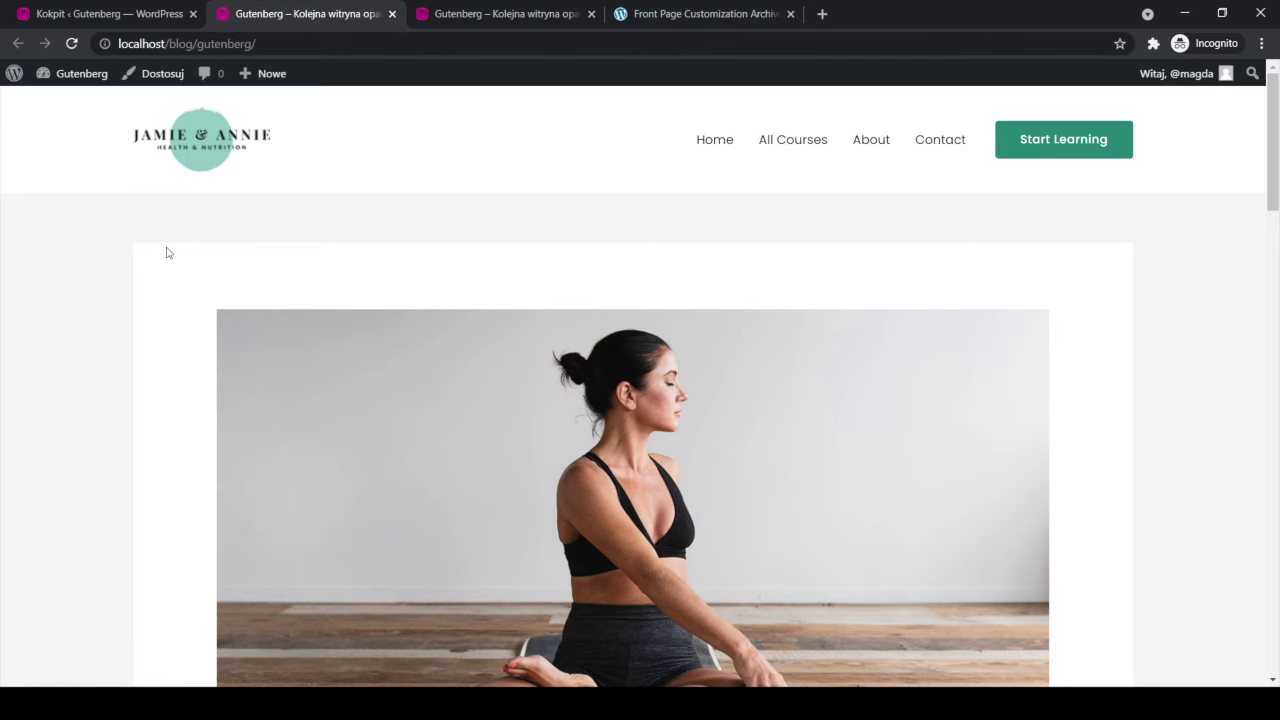
# - Compare the site's latest-posts front page with the static home page version open in the other browser tab
pyautogui.scroll(-3, 167, 253)
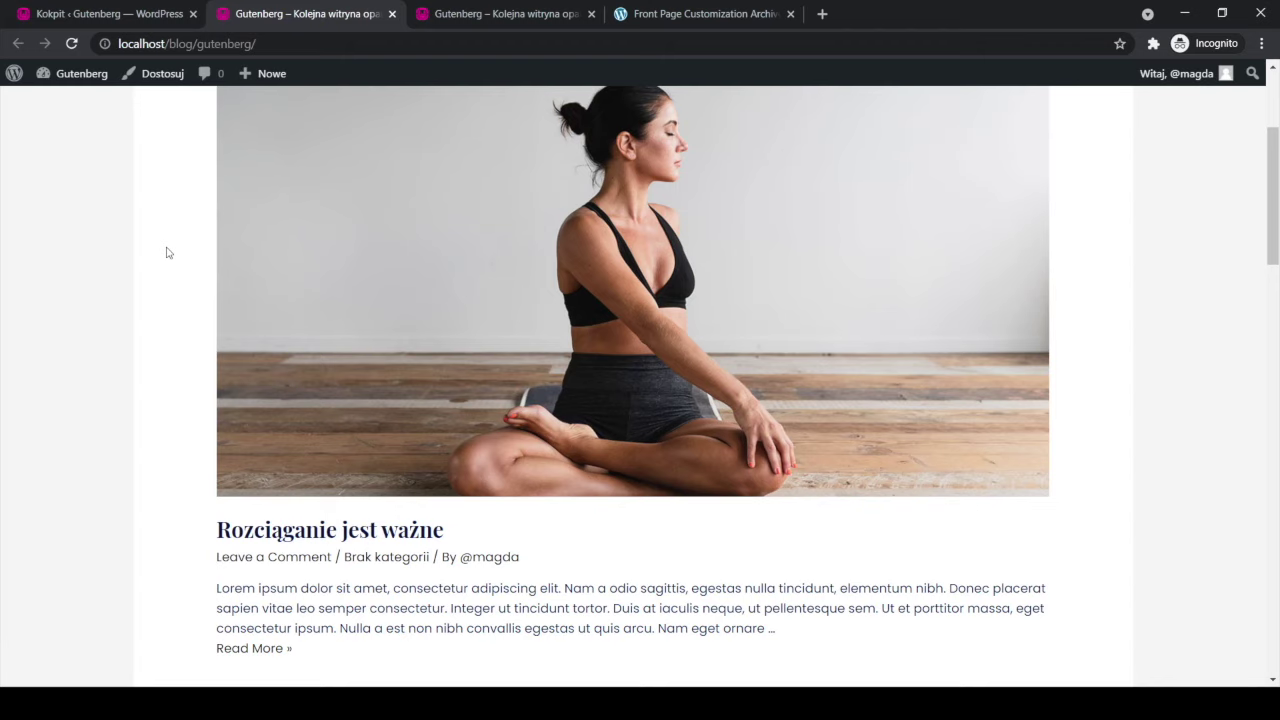
pyautogui.scroll(-8, 167, 253)
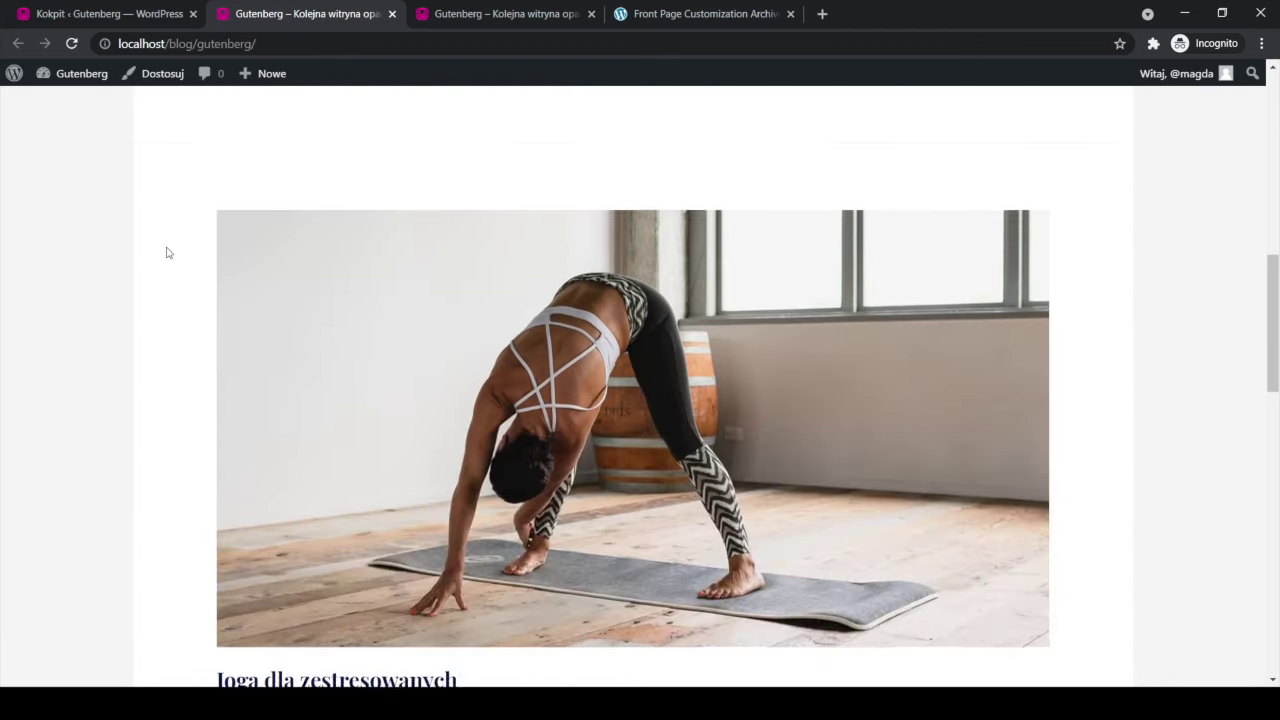
pyautogui.scroll(-9, 167, 253)
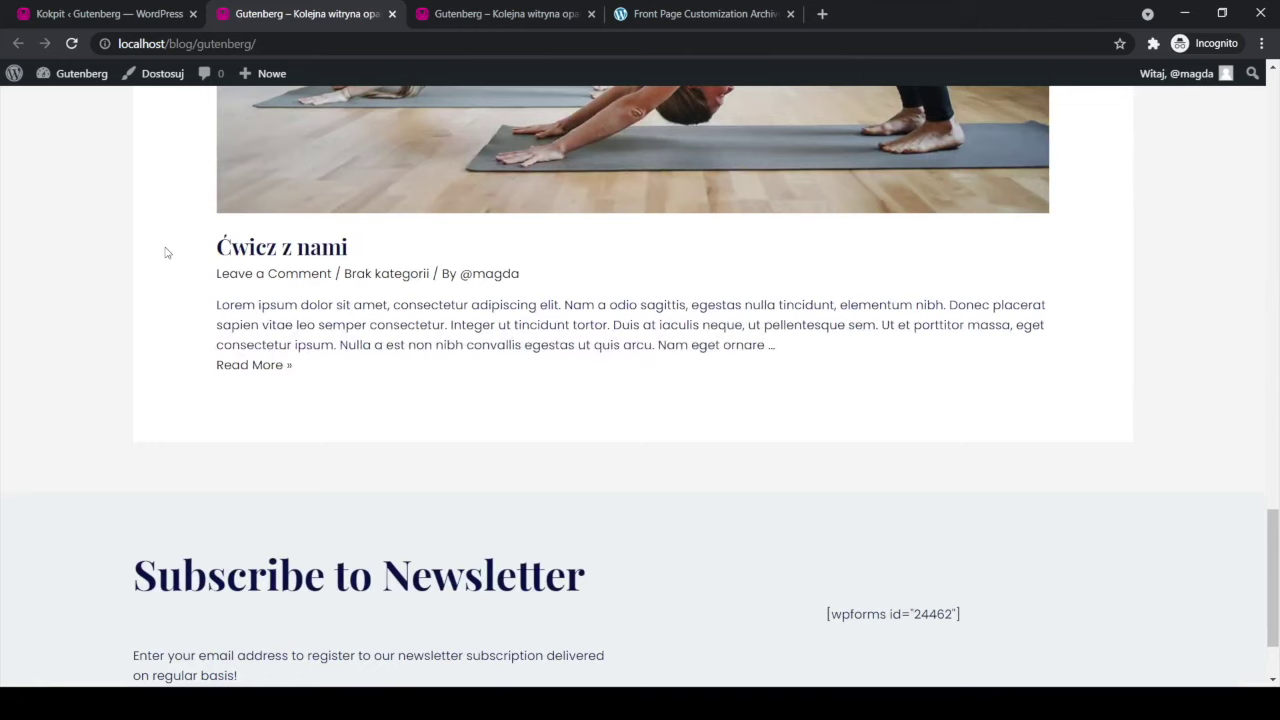
pyautogui.click(441, 17)
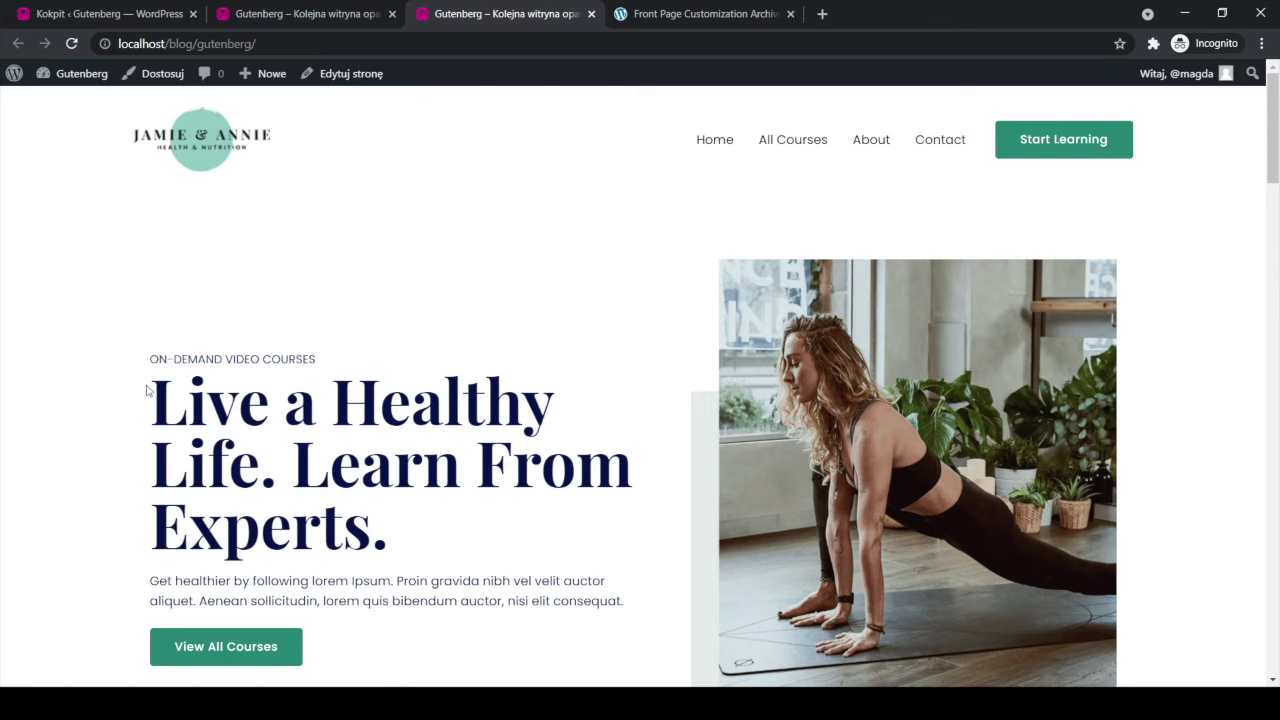
pyautogui.scroll(-7, 157, 421)
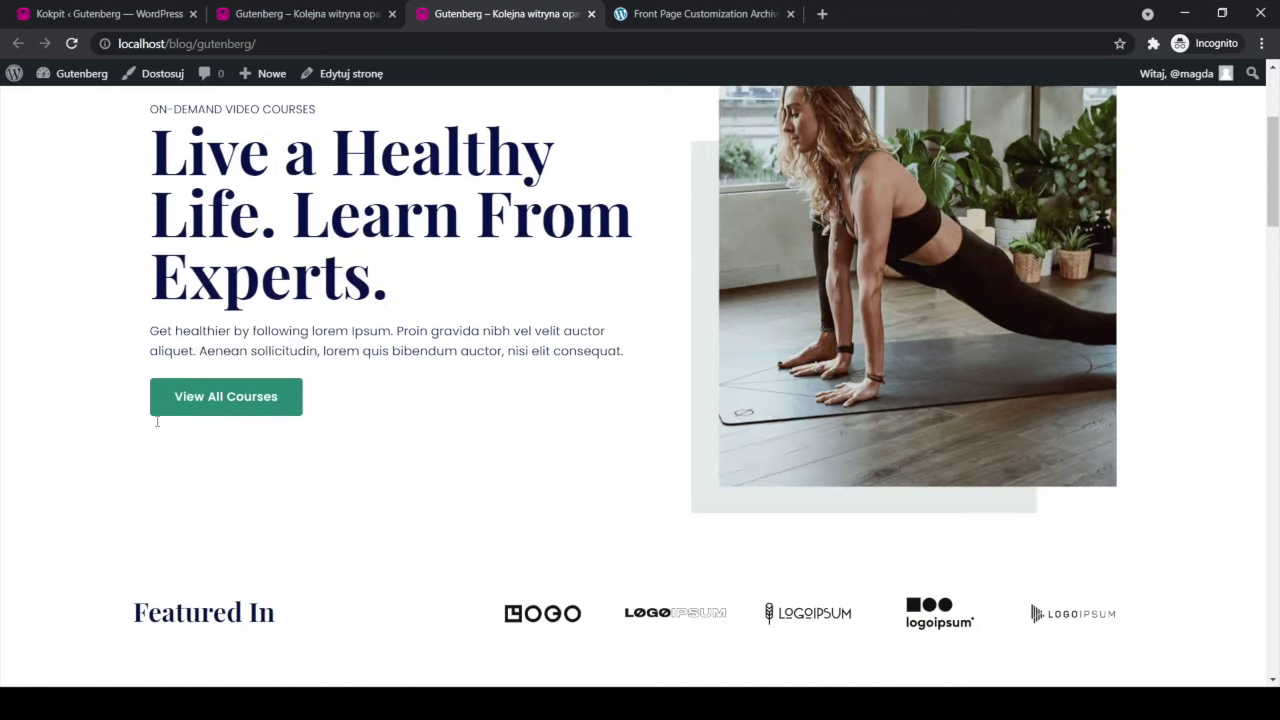
pyautogui.scroll(-6, 157, 421)
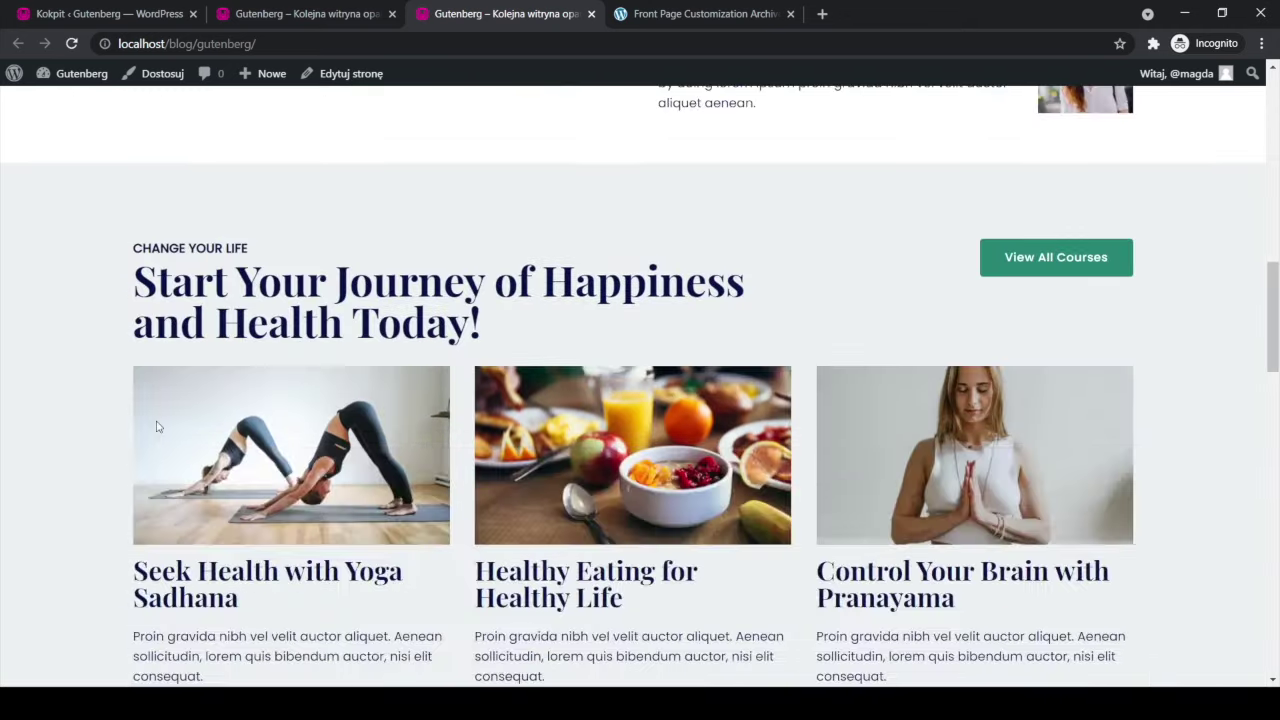
pyautogui.scroll(5, 157, 425)
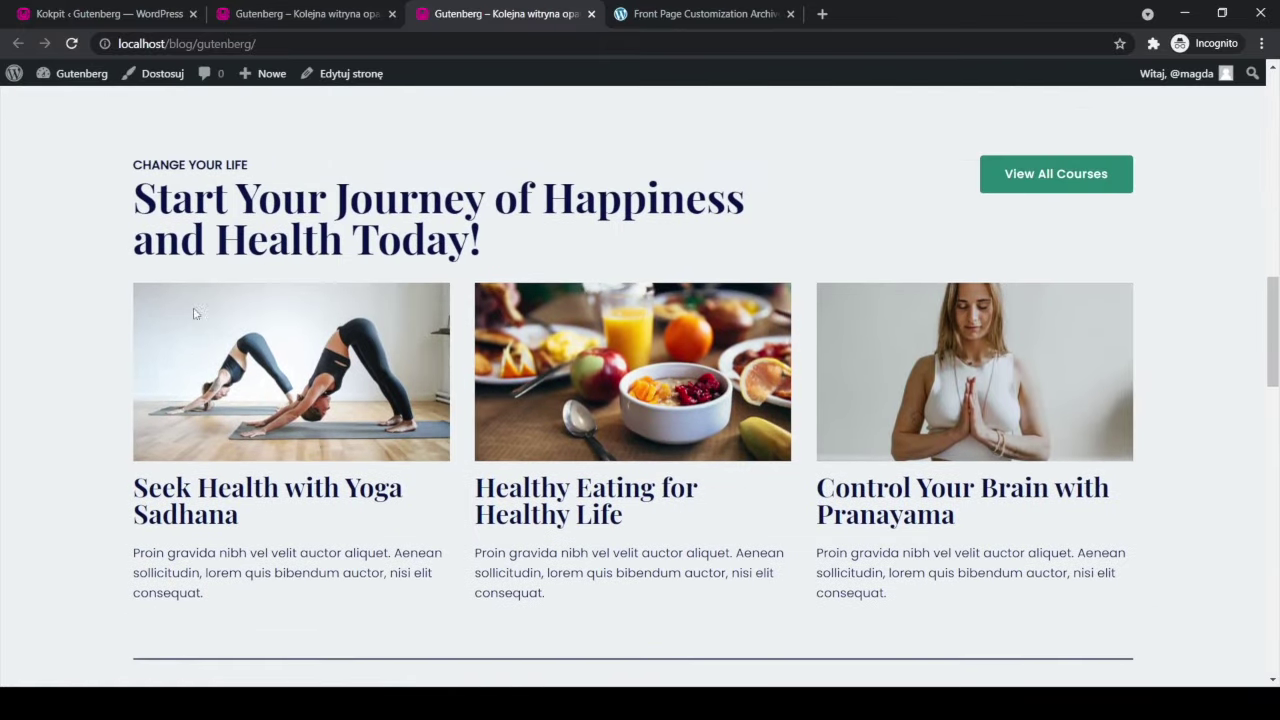
pyautogui.scroll(6, 212, 346)
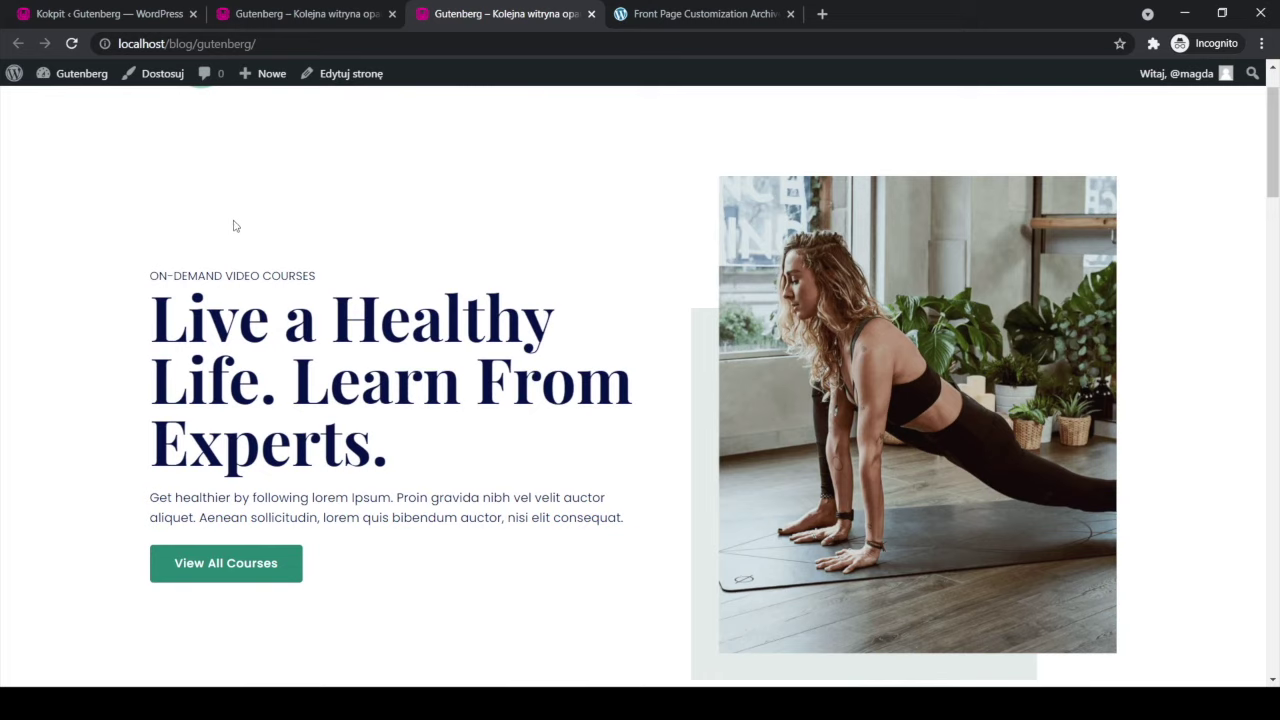
pyautogui.scroll(1, 140, 80)
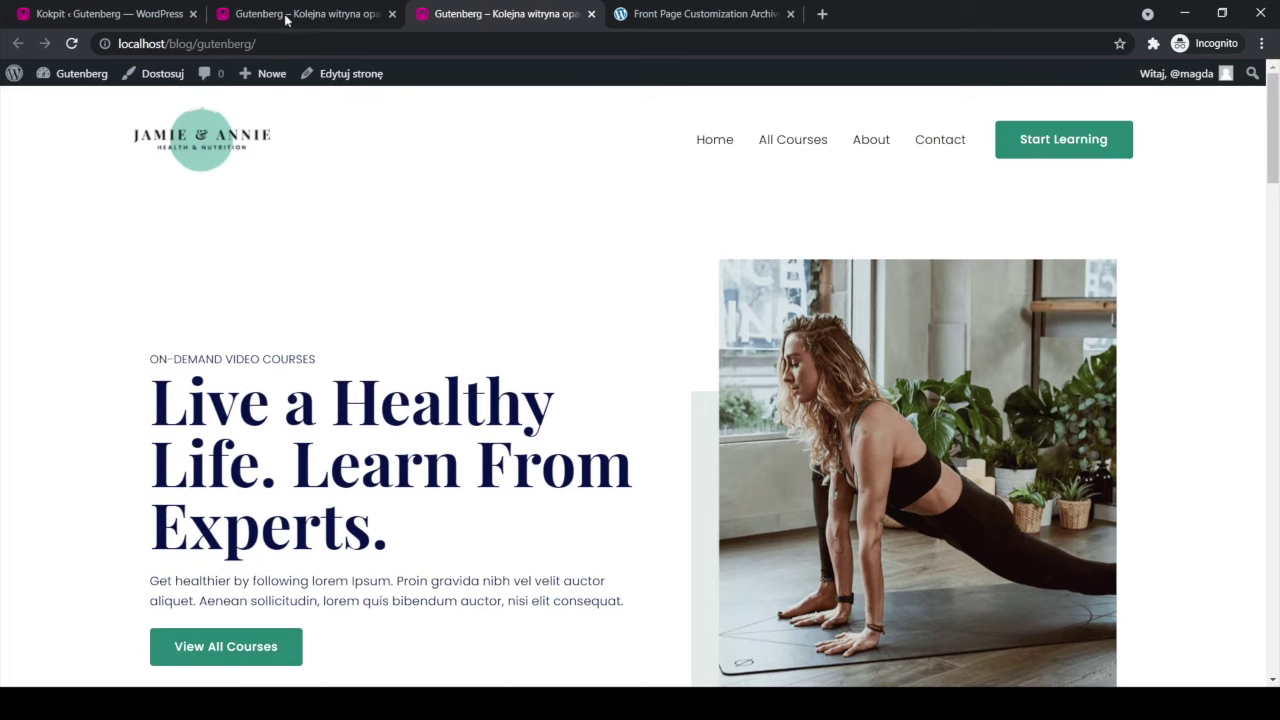
# - Close the browser tab with the static home page and return to the beginning of the latest-posts front page
pyautogui.click(591, 13)
pyautogui.click(340, 10)
pyautogui.scroll(15, 440, 300)
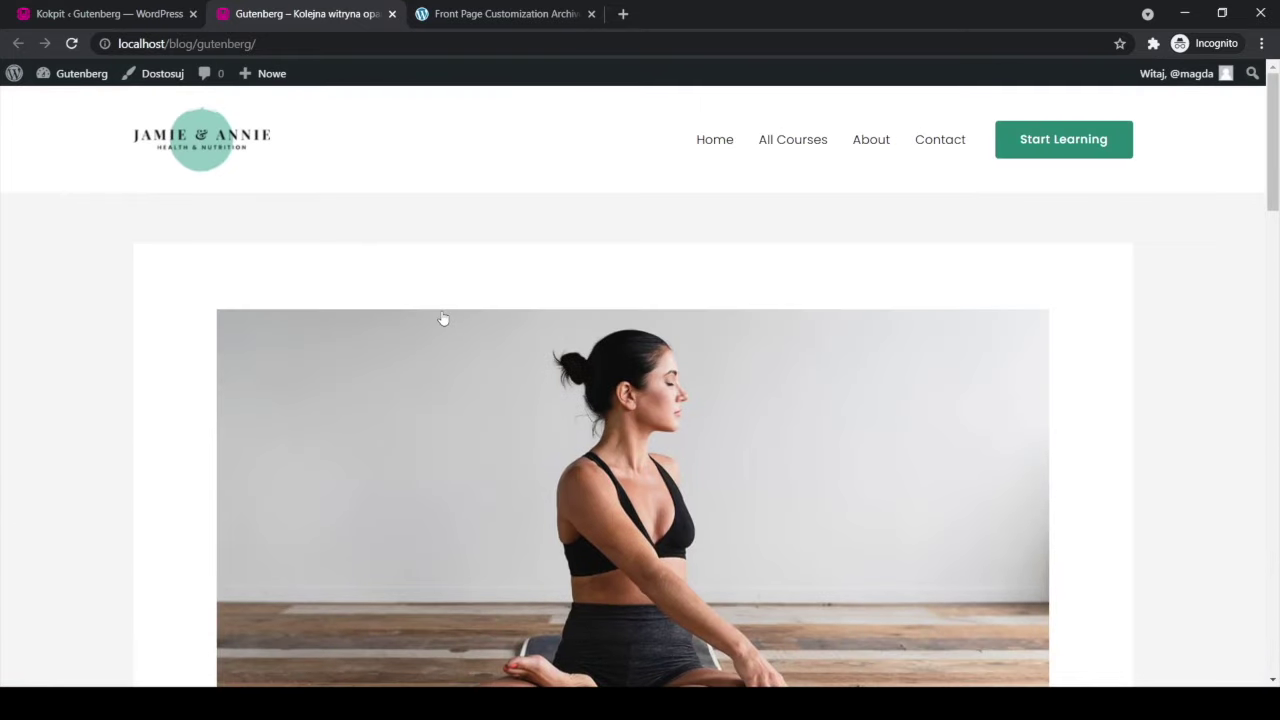
# - Go to the WordPress dashboard and open the Home page from the pages list for editing
pyautogui.click(117, 22)
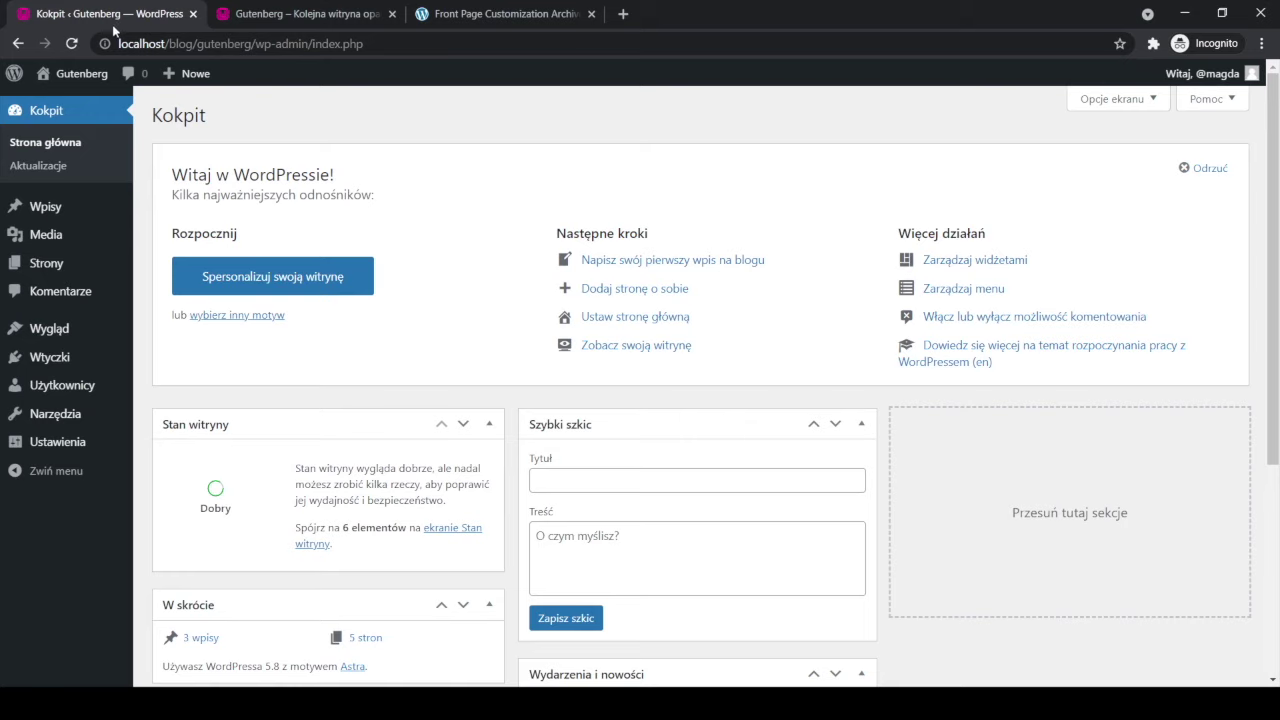
pyautogui.click(27, 270)
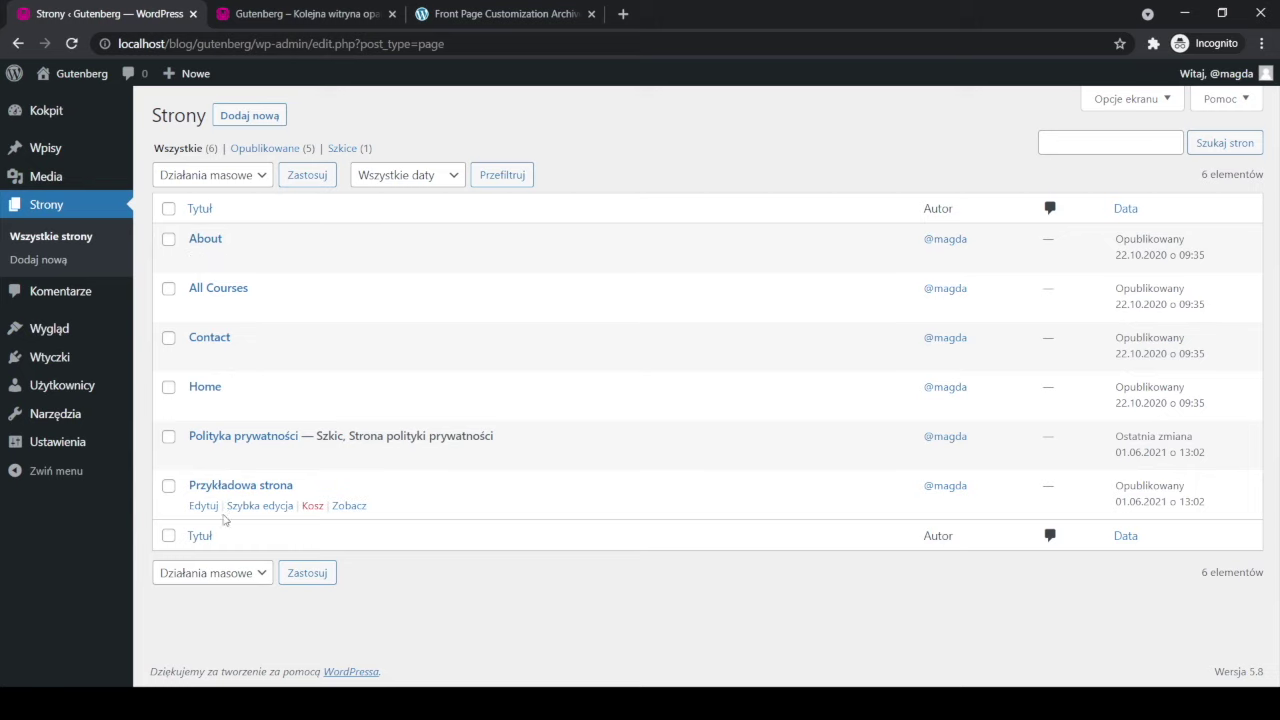
pyautogui.click(210, 390)
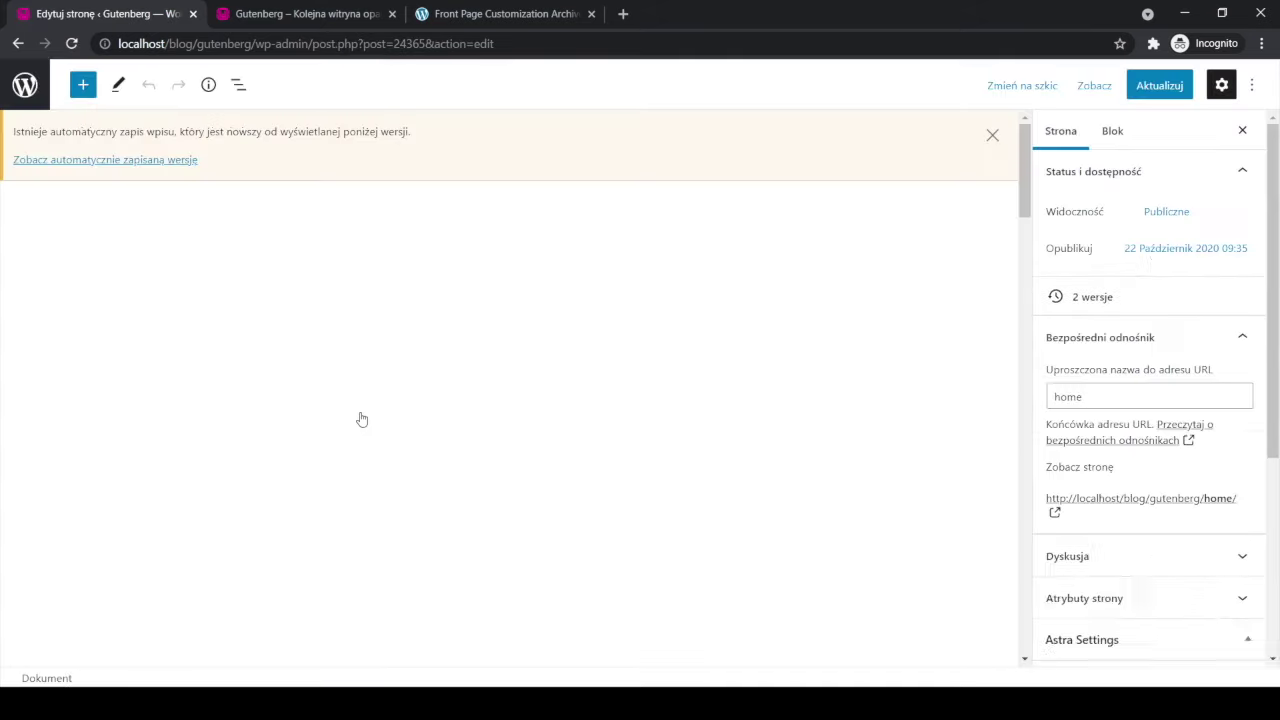
# - Examine the Home page's content blocks from the hero heading to the courses section, and return to the pages list
pyautogui.scroll(-4, 383, 380)
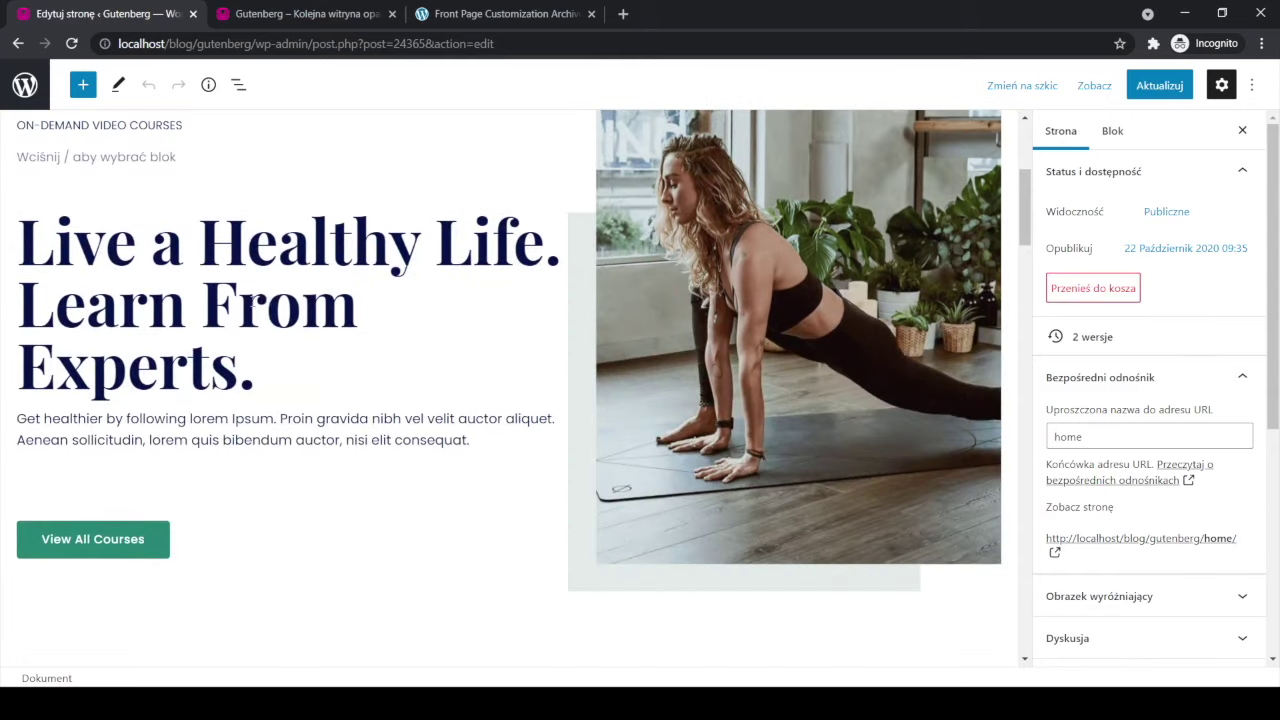
pyautogui.click(434, 391)
pyautogui.scroll(-6, 434, 392)
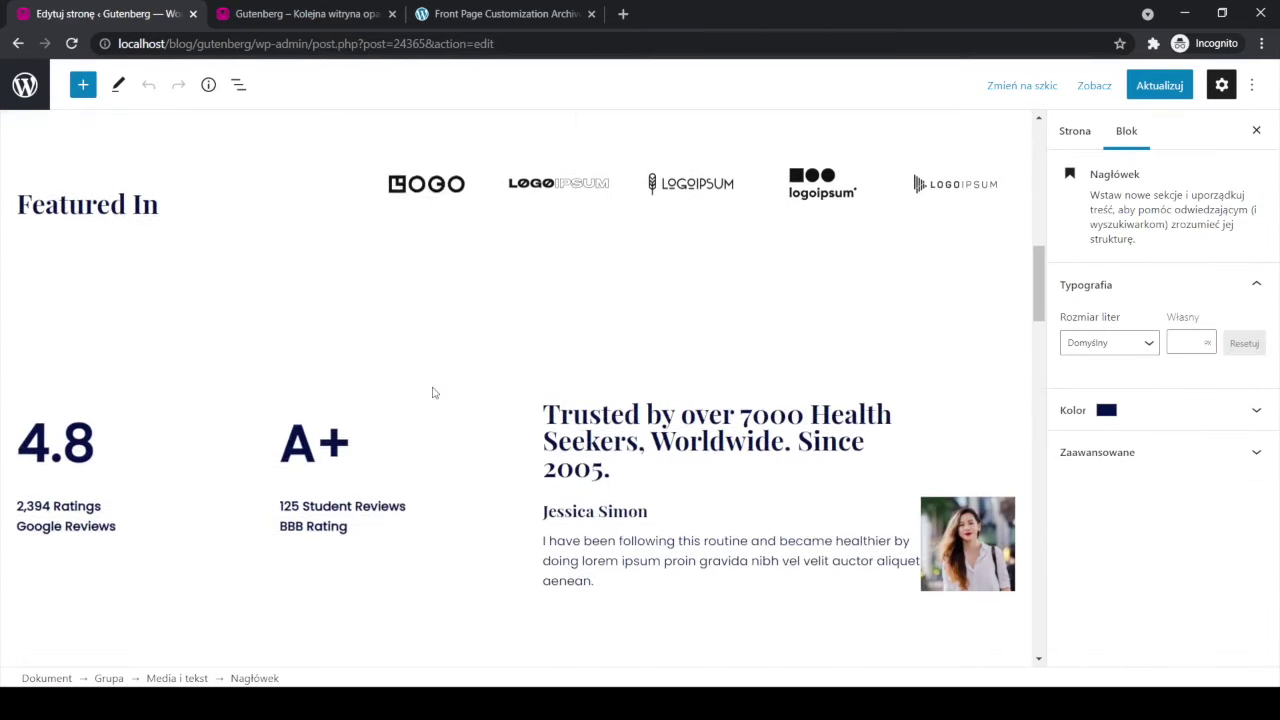
pyautogui.click(634, 396)
pyautogui.scroll(-2, 651, 454)
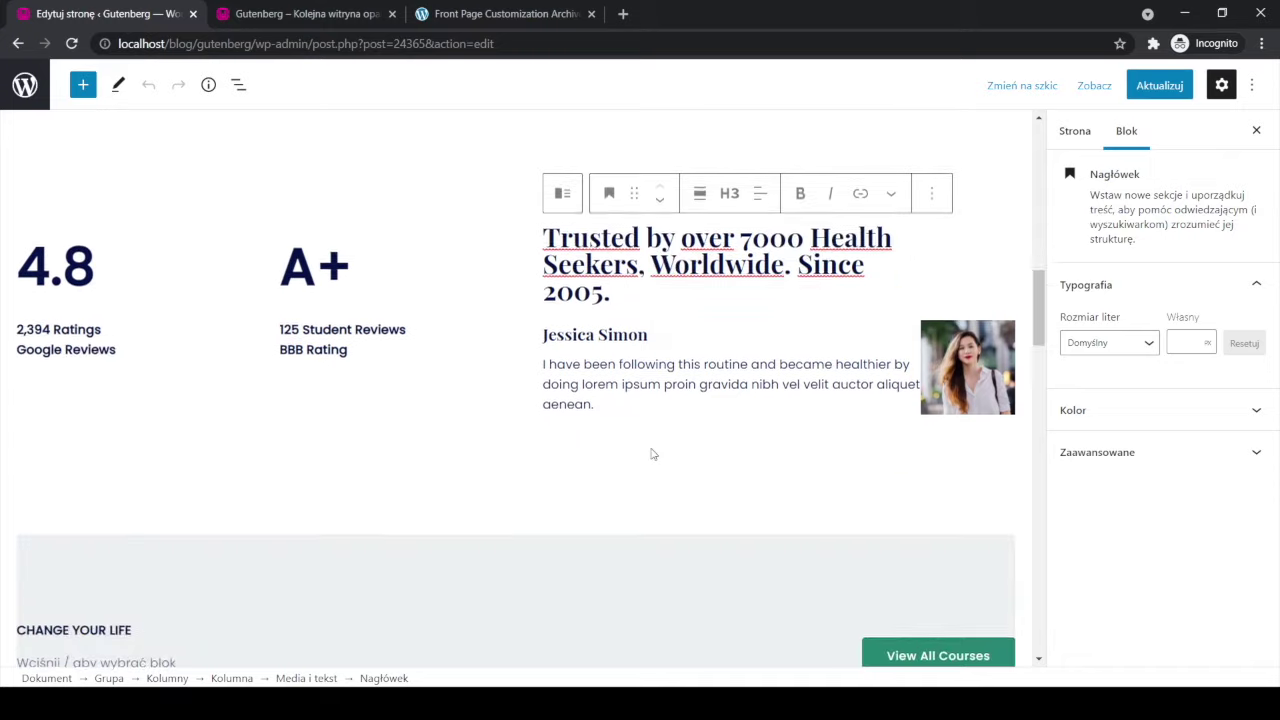
pyautogui.scroll(-4, 651, 452)
pyautogui.scroll(8, 652, 450)
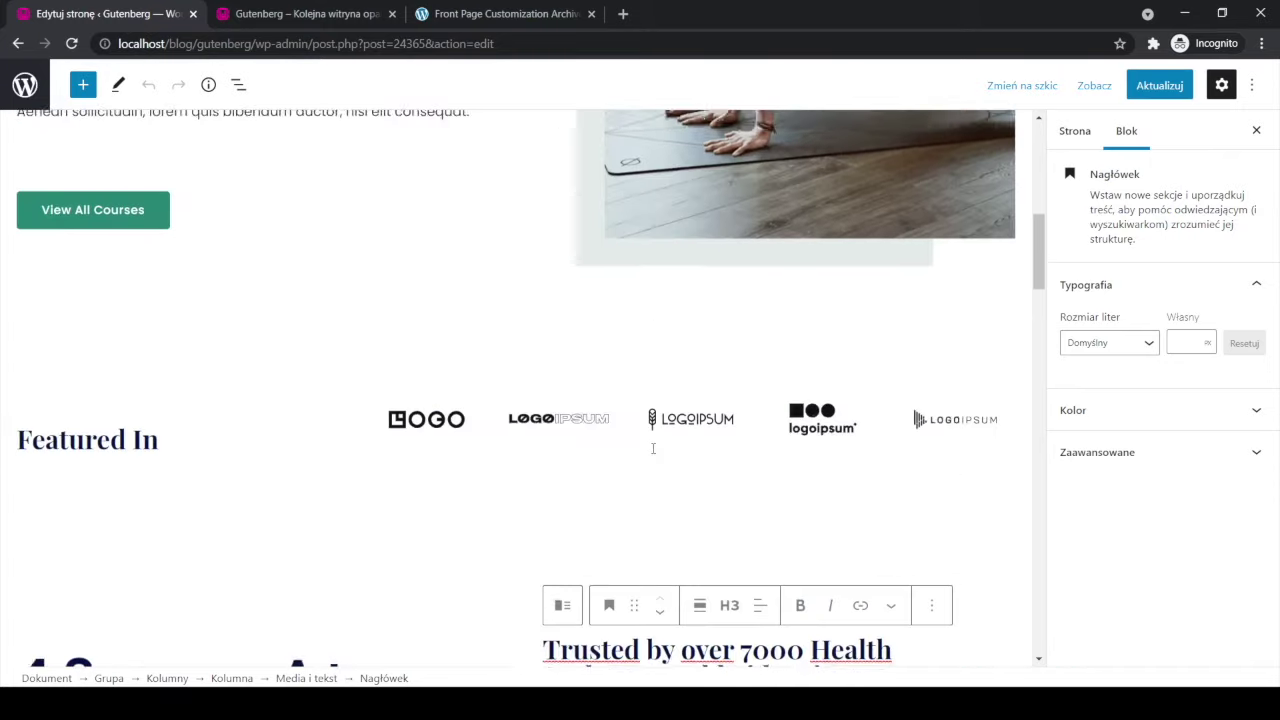
pyautogui.scroll(3, 652, 448)
pyautogui.click(250, 13)
pyautogui.click(118, 8)
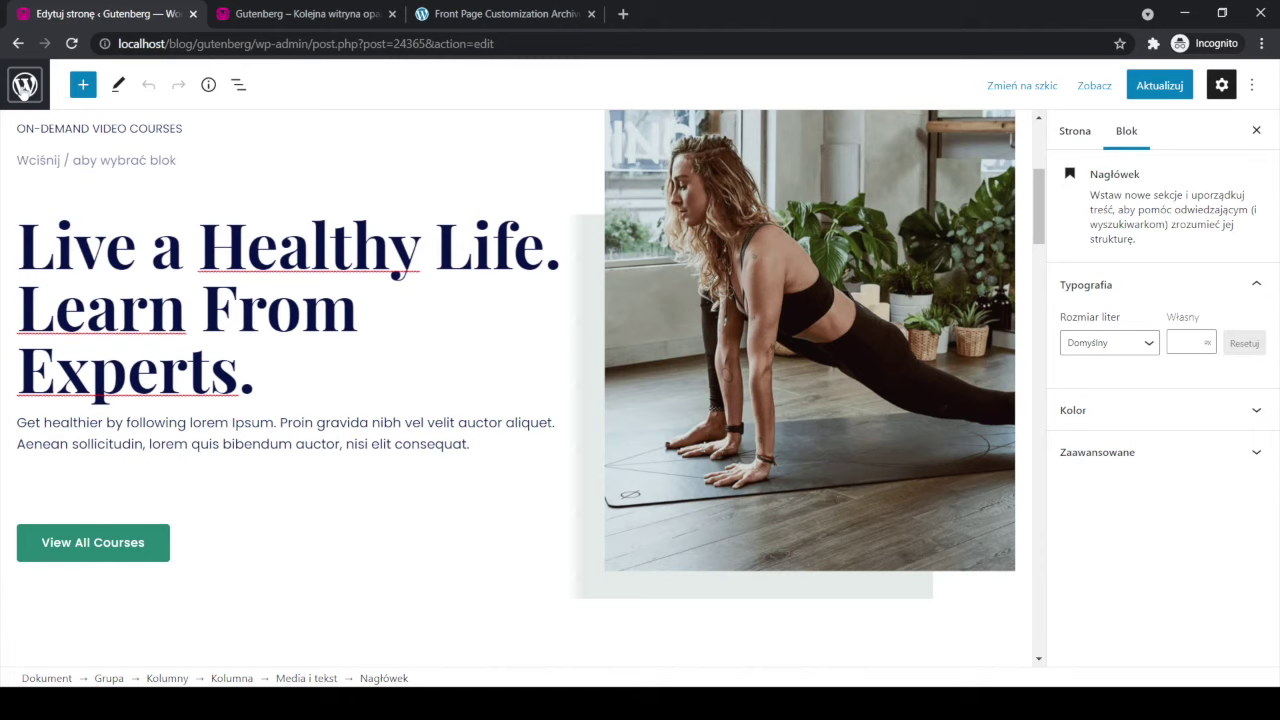
pyautogui.click(24, 86)
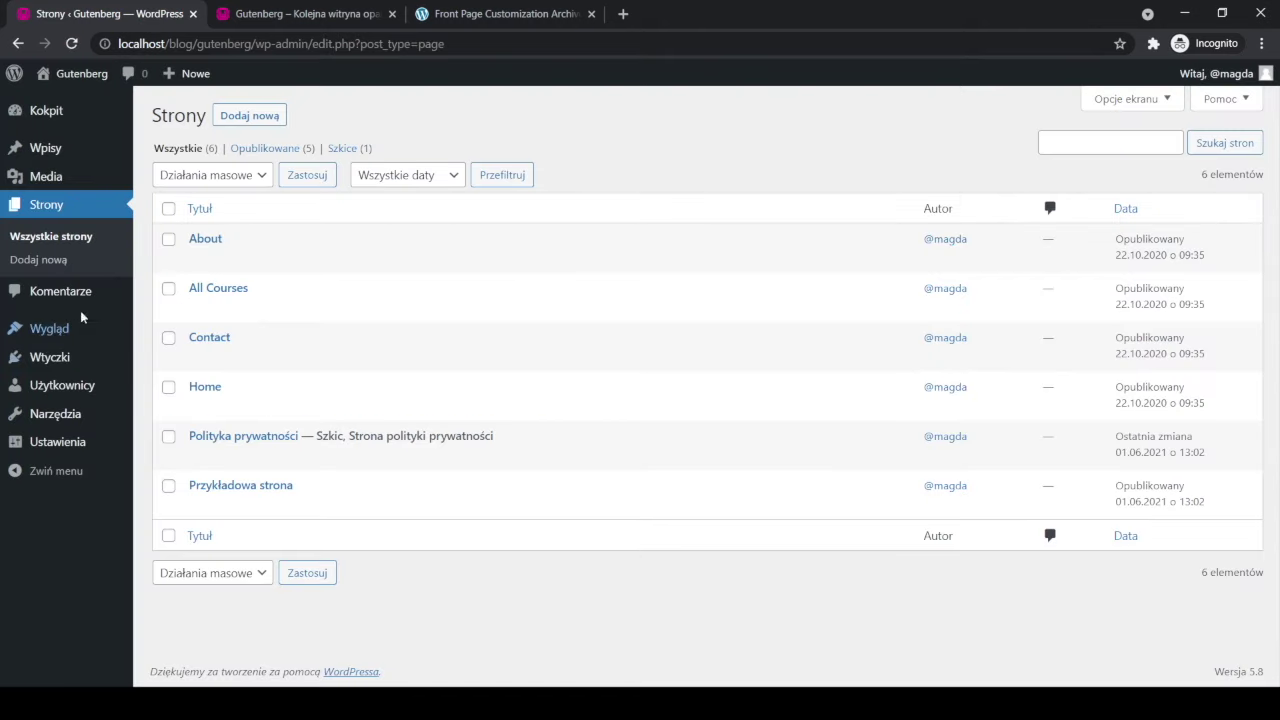
# - In the reading settings (Czytanie), make the front page display a static page, choose Home as Strona główna and save the changes
pyautogui.moveTo(72, 342)
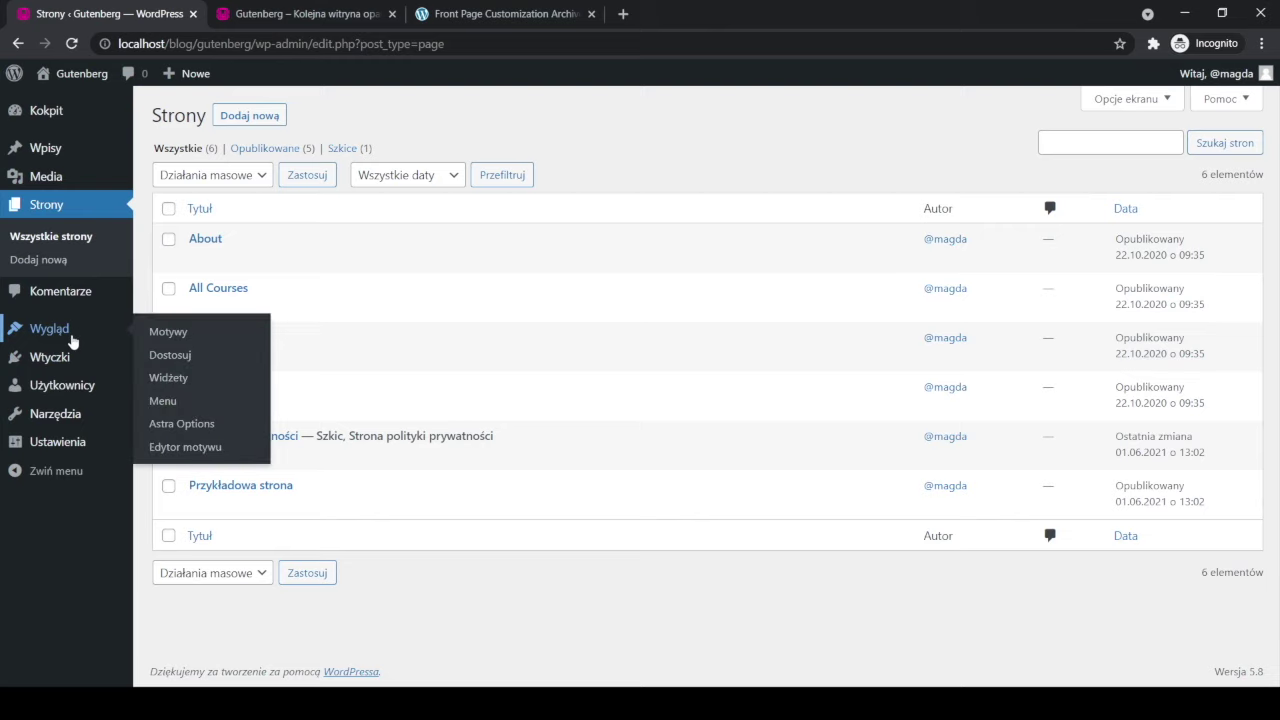
pyautogui.moveTo(65, 452)
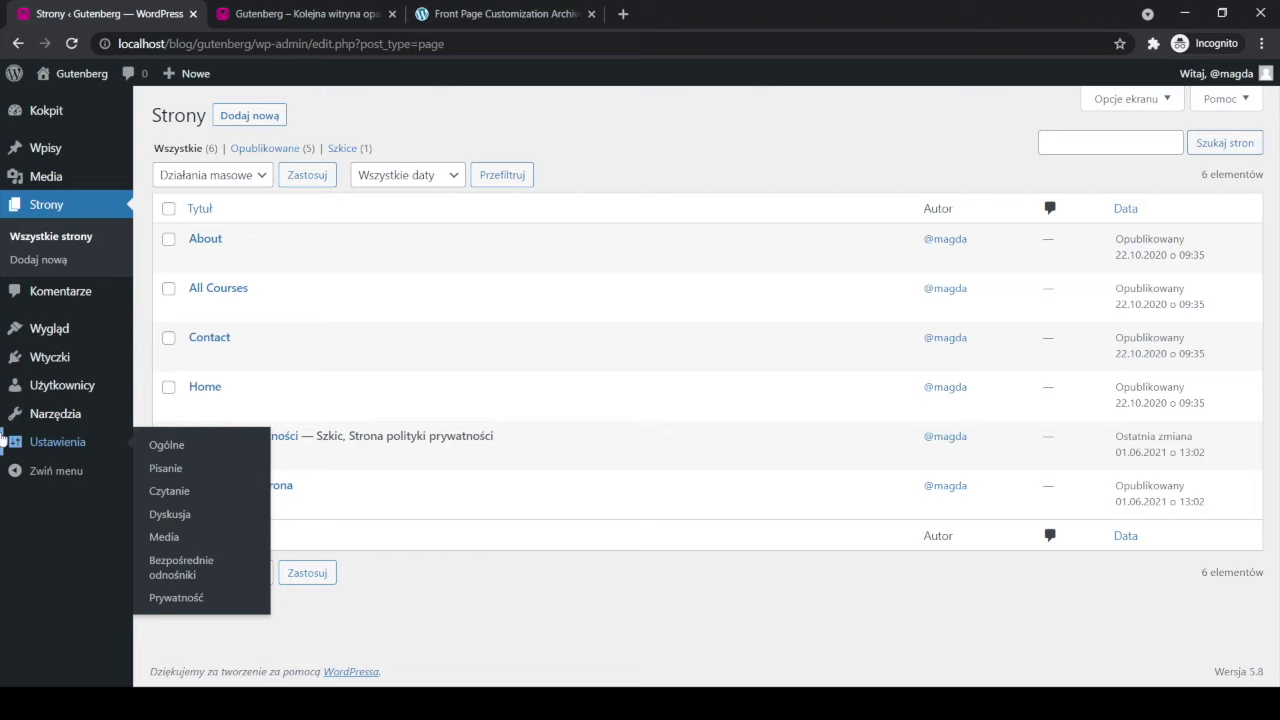
pyautogui.click(178, 491)
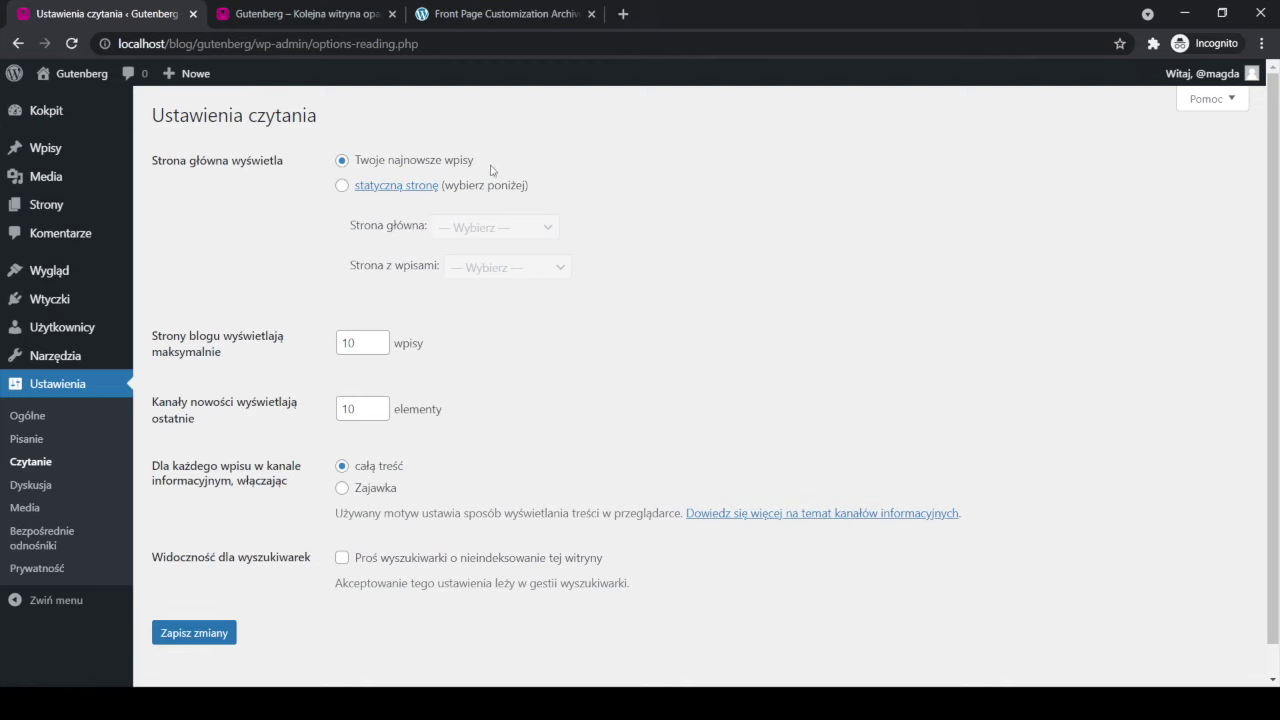
pyautogui.click(343, 187)
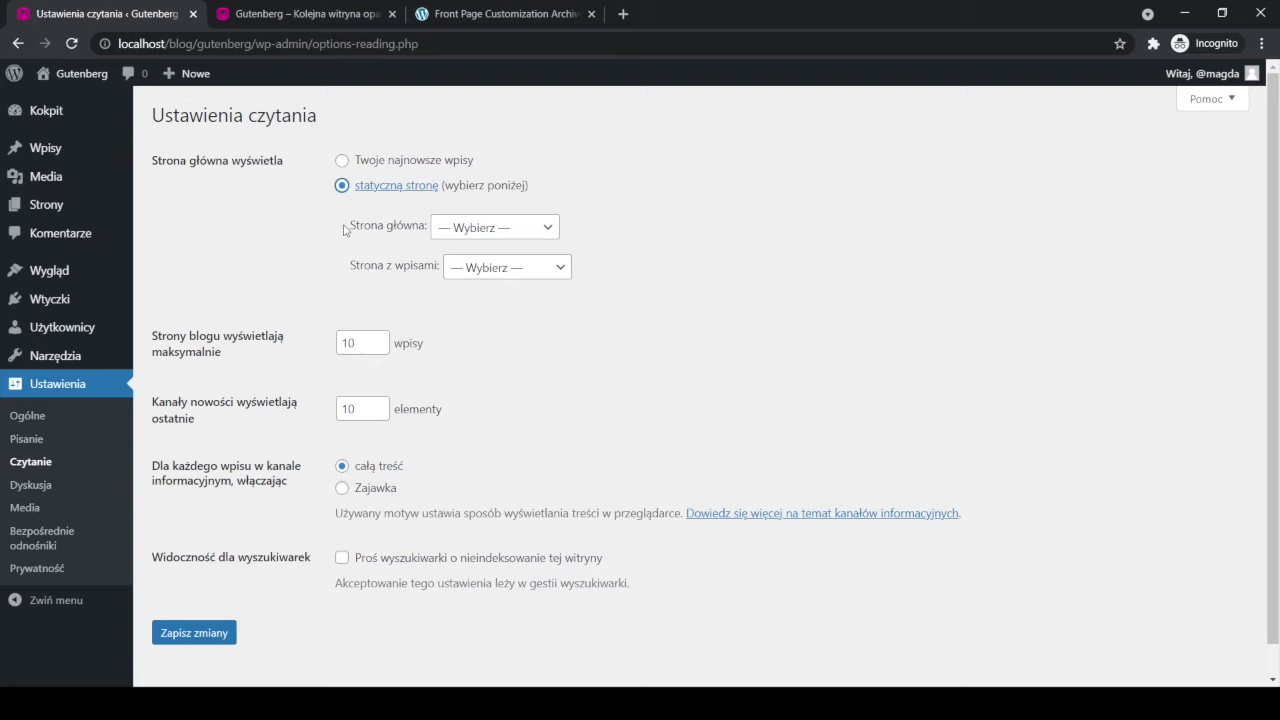
pyautogui.click(451, 229)
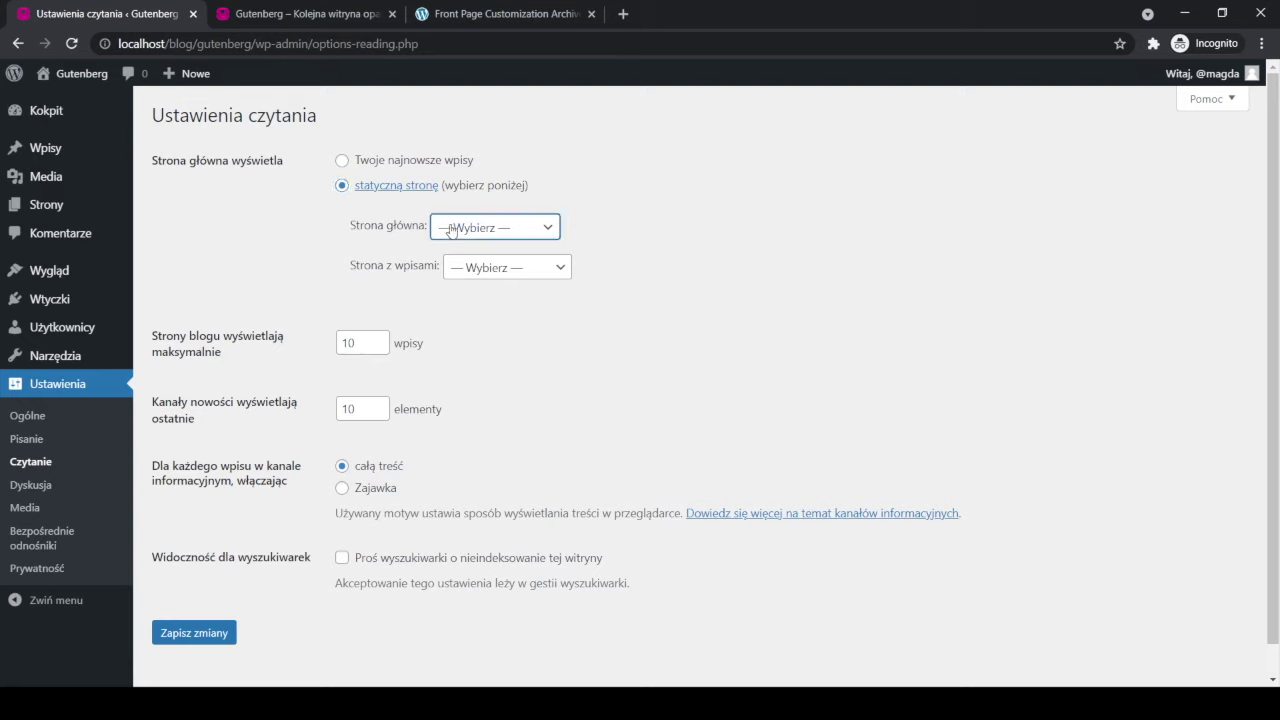
pyautogui.click(449, 314)
pyautogui.click(173, 637)
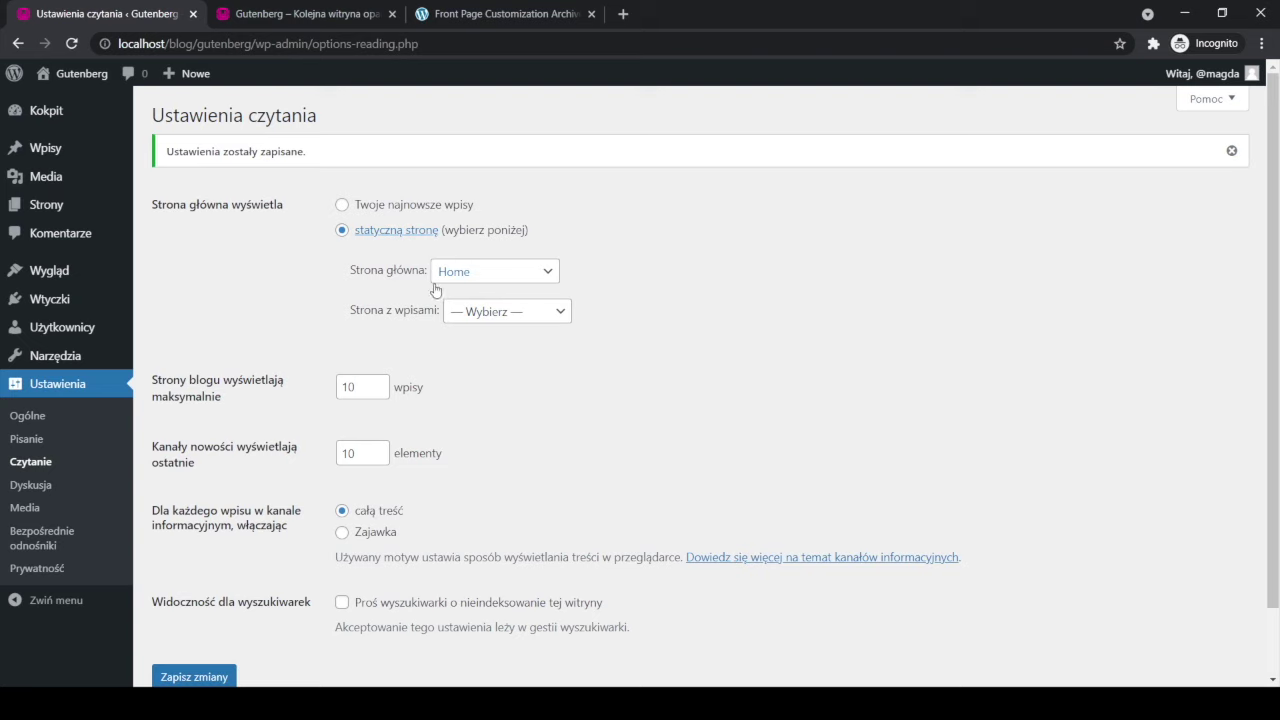
# - Reload the site's front page and check the sections it displays and its Home link
pyautogui.click(295, 14)
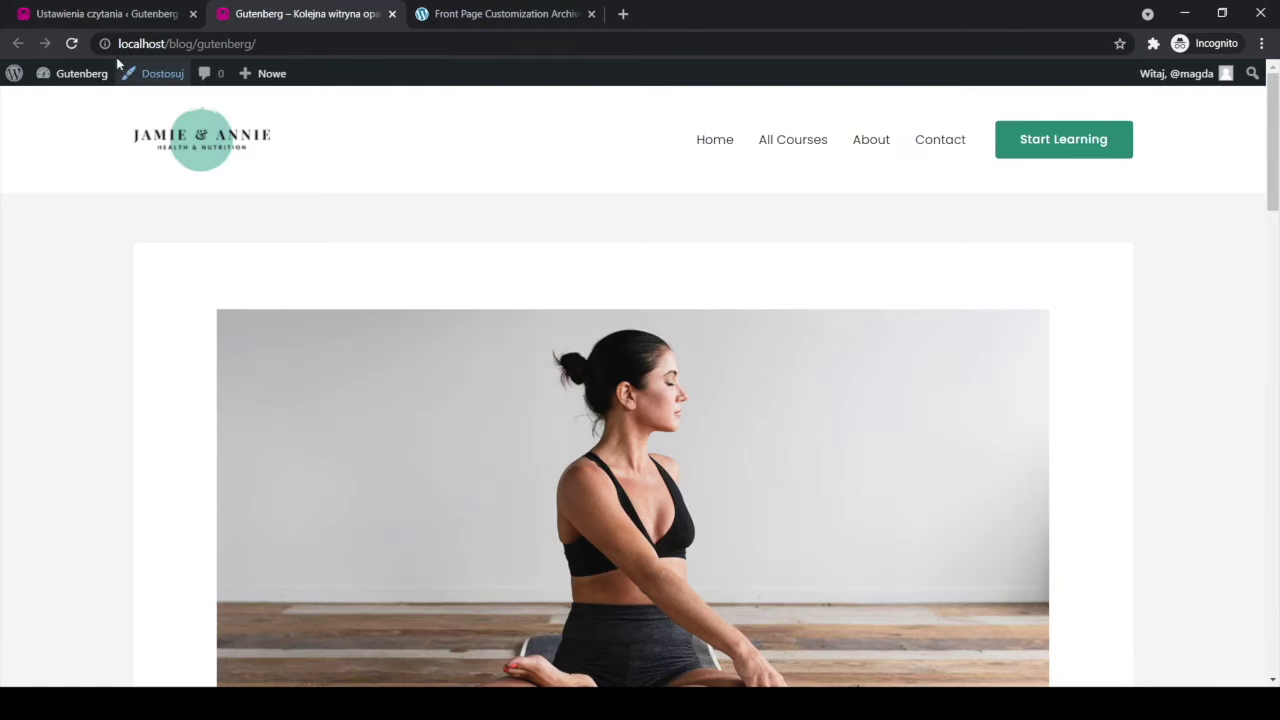
pyautogui.click(71, 45)
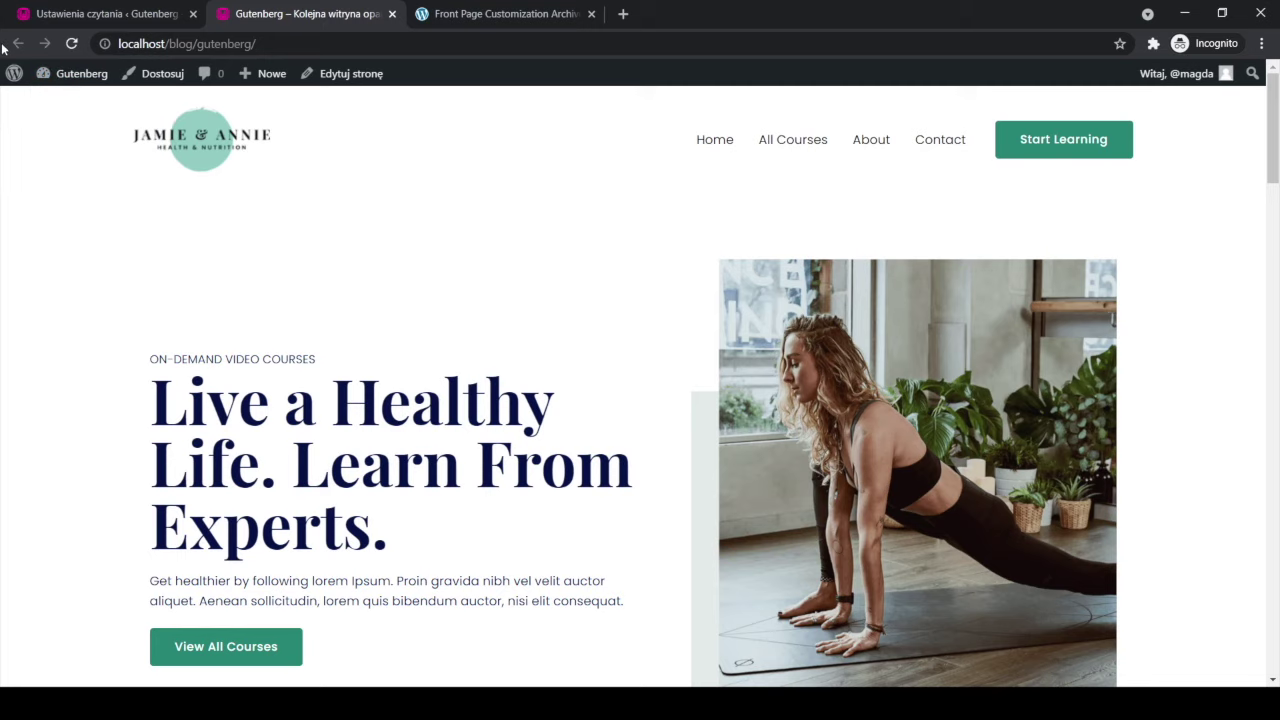
pyautogui.click(724, 145)
pyautogui.scroll(-5, 180, 285)
pyautogui.scroll(-6, 165, 276)
pyautogui.scroll(-3, 165, 277)
pyautogui.scroll(10, 160, 270)
pyautogui.scroll(4, 160, 265)
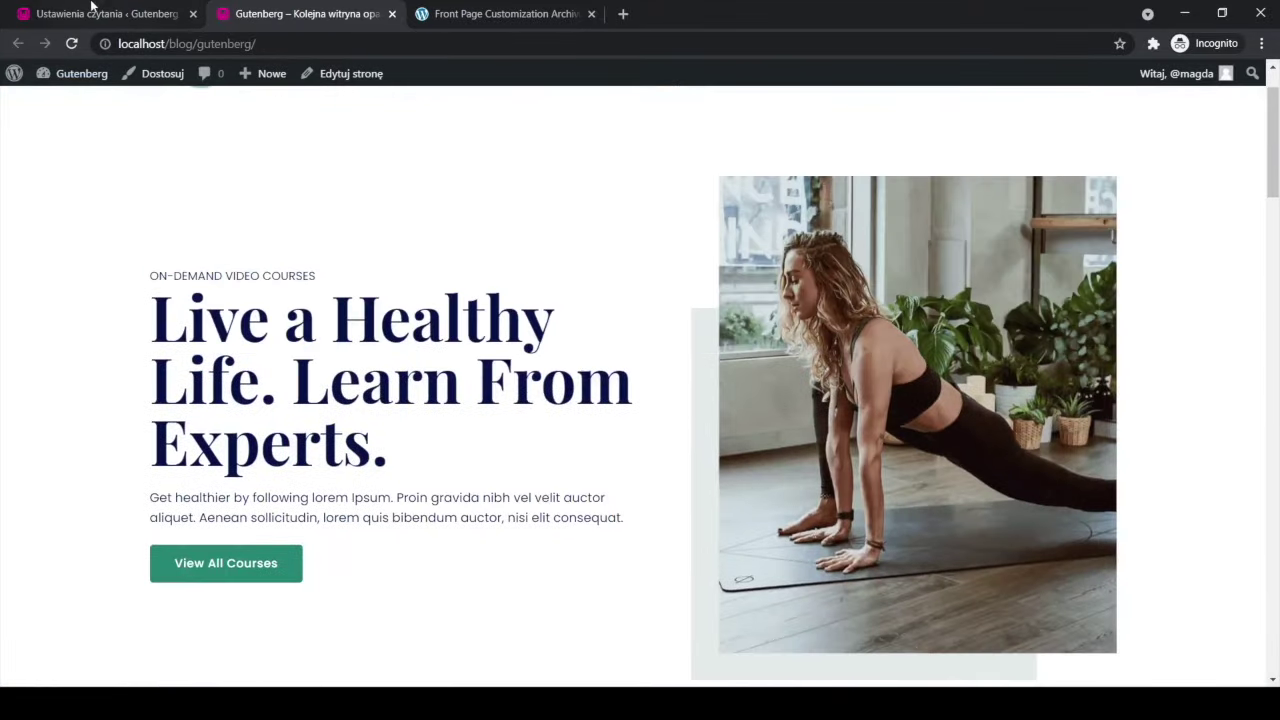
# - Return to the WordPress dashboard and open the list of installed themes (Motywy)
pyautogui.click(92, 20)
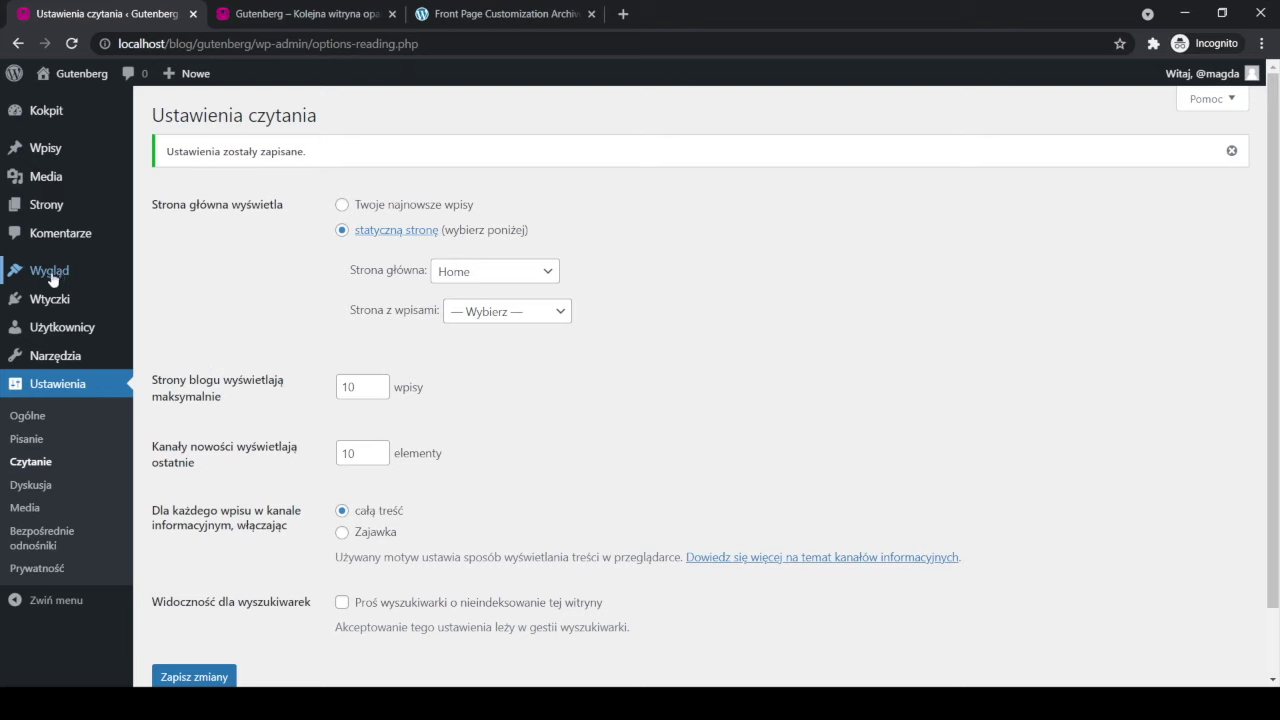
pyautogui.moveTo(55, 274)
pyautogui.click(152, 276)
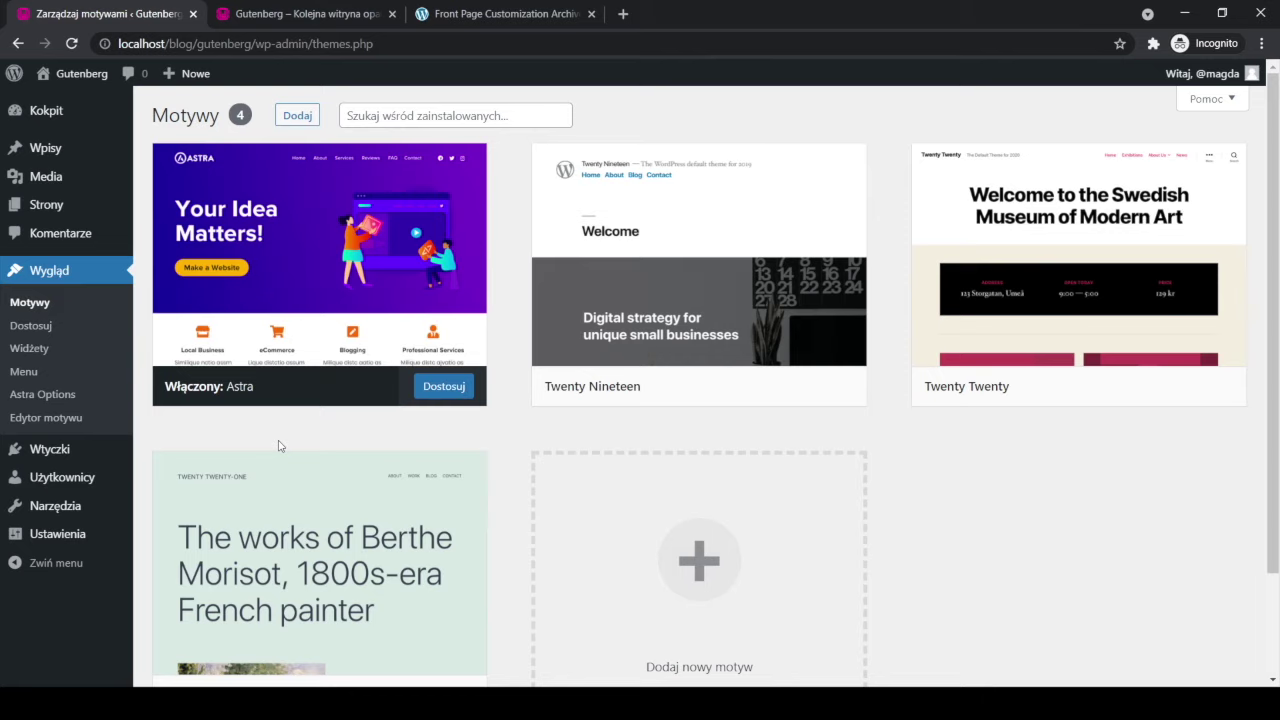
# - Examine the Mesmerize knowledge base page on Front Page Customization, checking back on the active Astra theme in the themes list
pyautogui.click(458, 15)
pyautogui.click(352, 45)
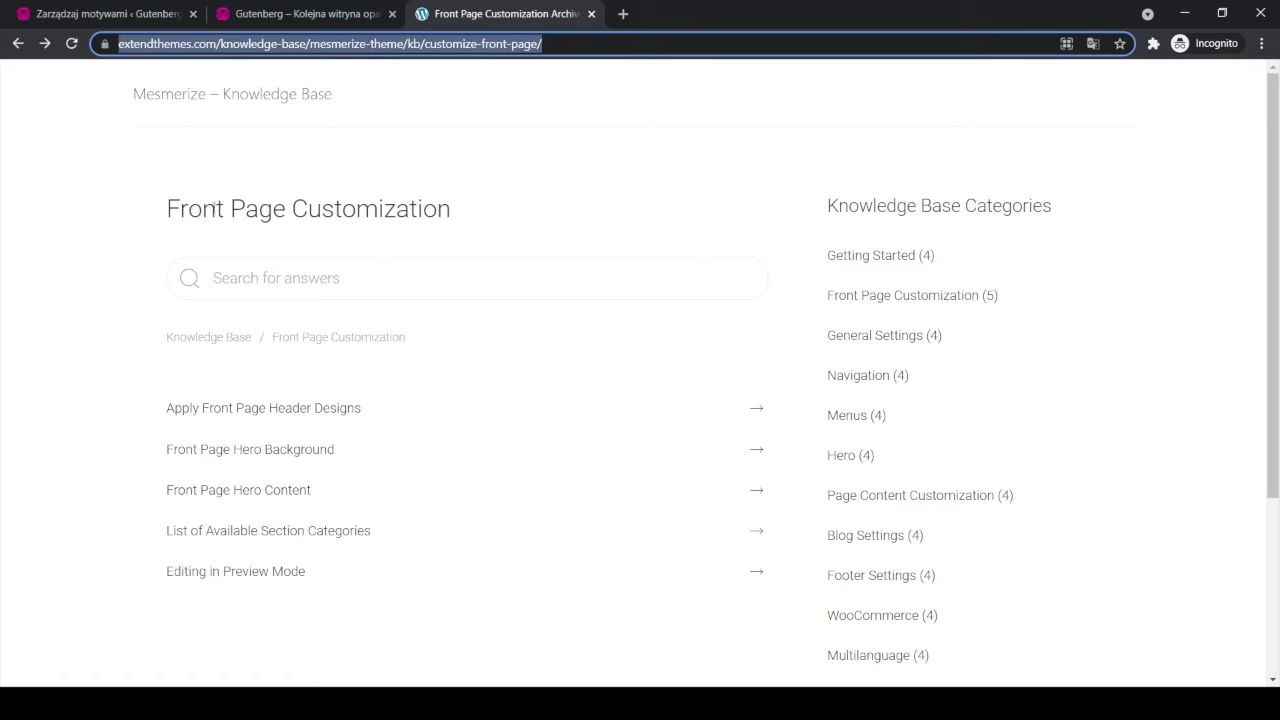
pyautogui.moveTo(151, 214); pyautogui.dragTo(459, 219)
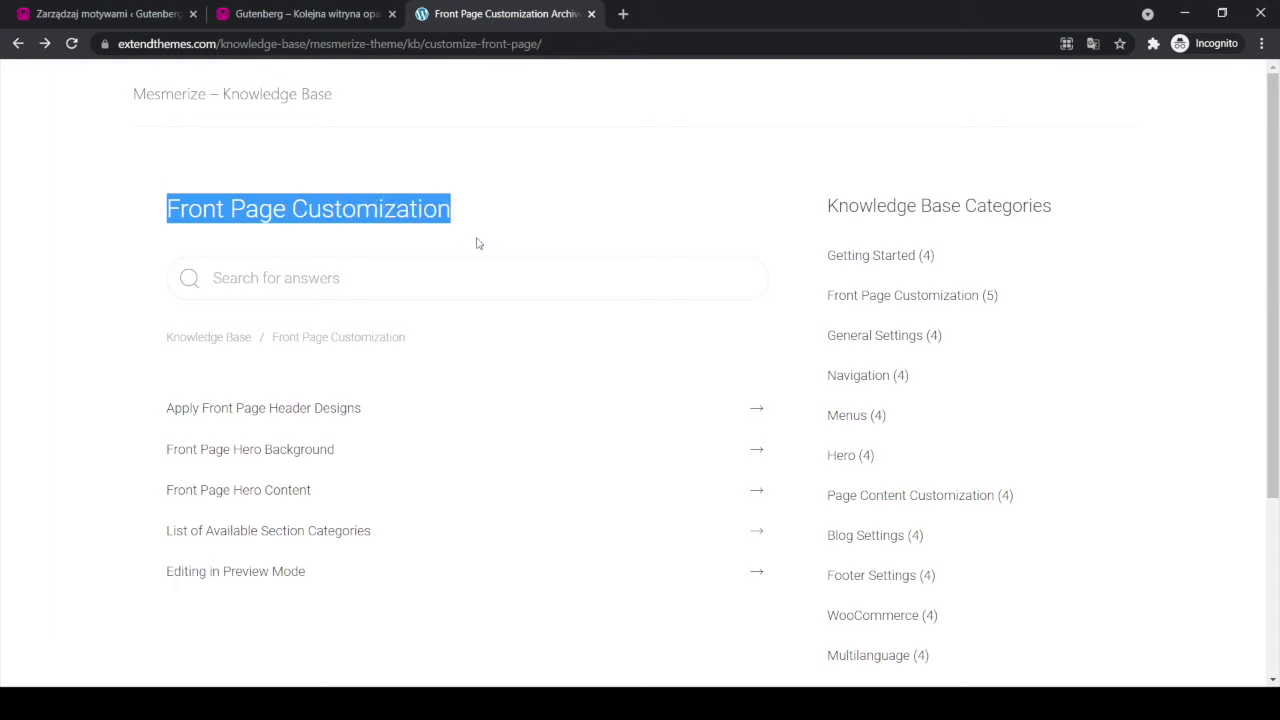
pyautogui.click(100, 16)
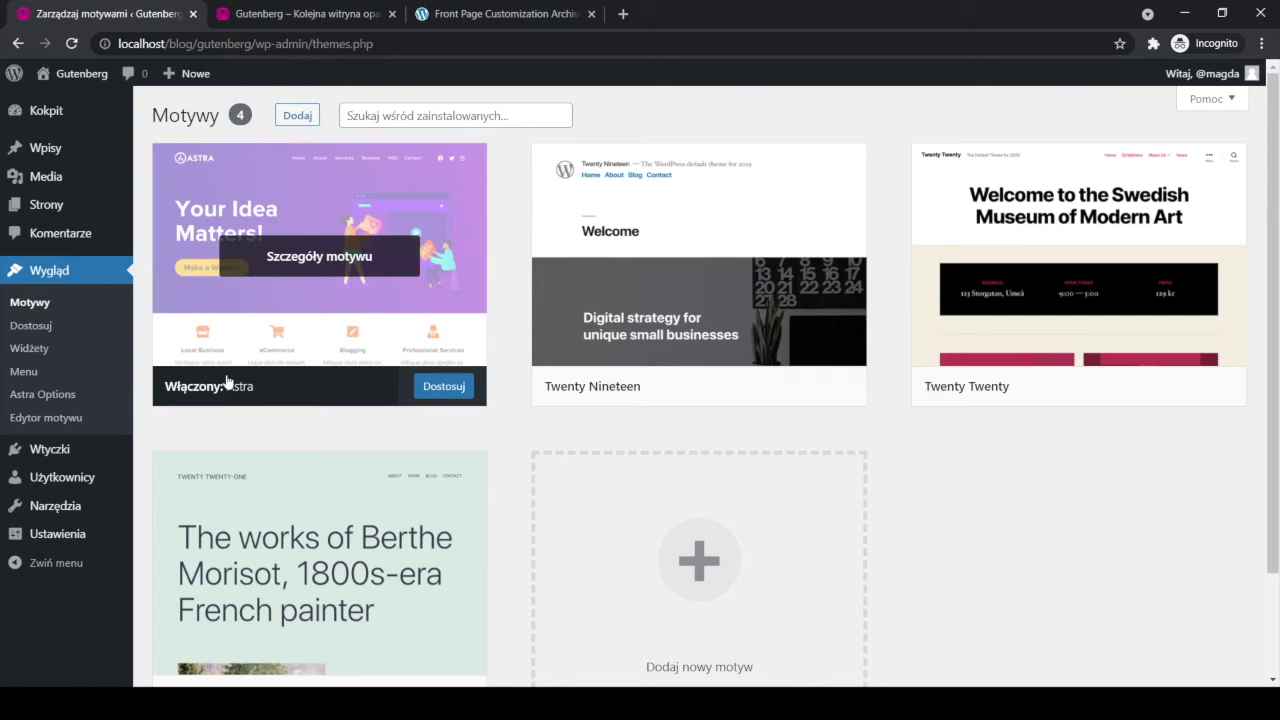
pyautogui.click(463, 16)
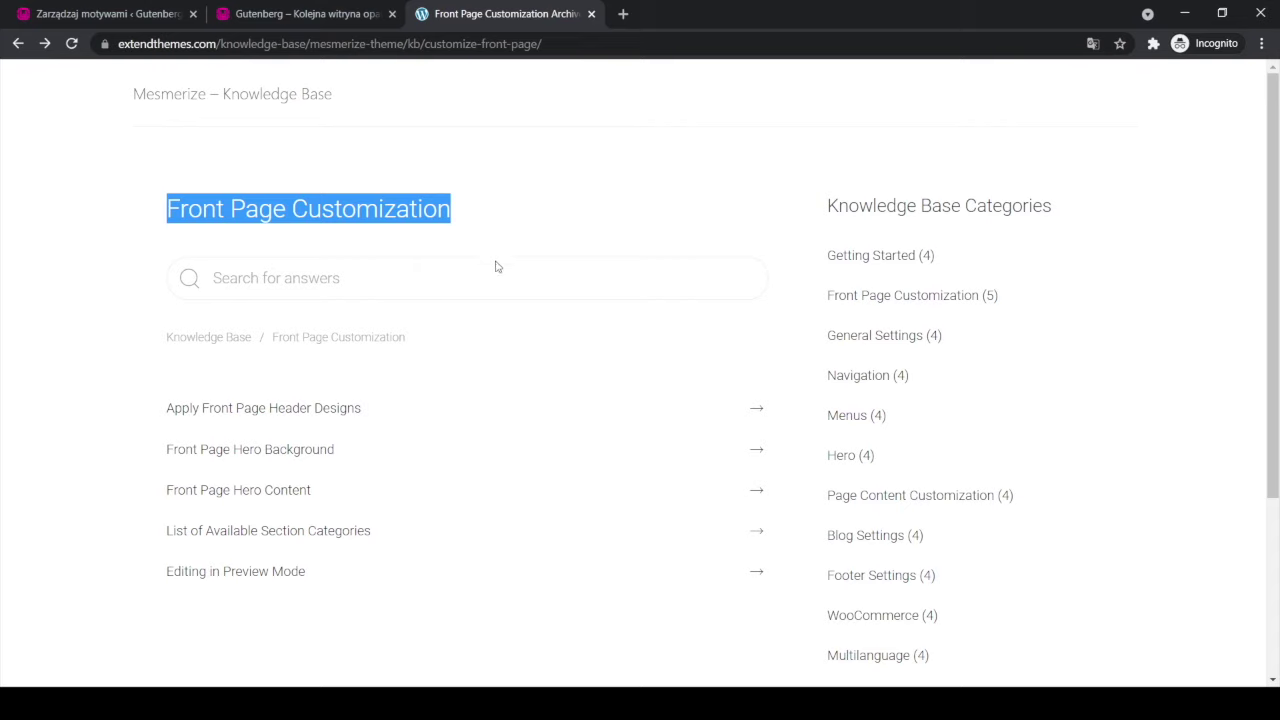
pyautogui.click(508, 211)
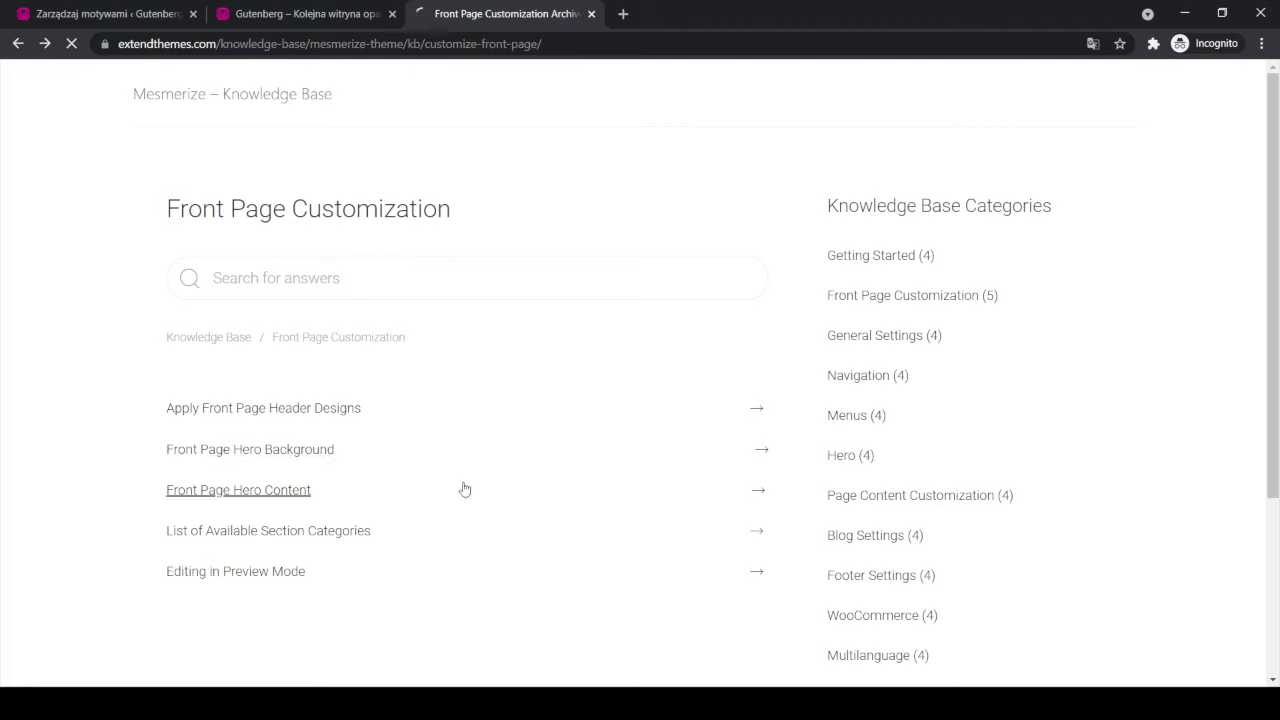
# - Read the Mesmerize knowledge base article on the Front Page Hero Background, through its image background options down to Slideshow
pyautogui.click(292, 455)
pyautogui.scroll(-10, 326, 400)
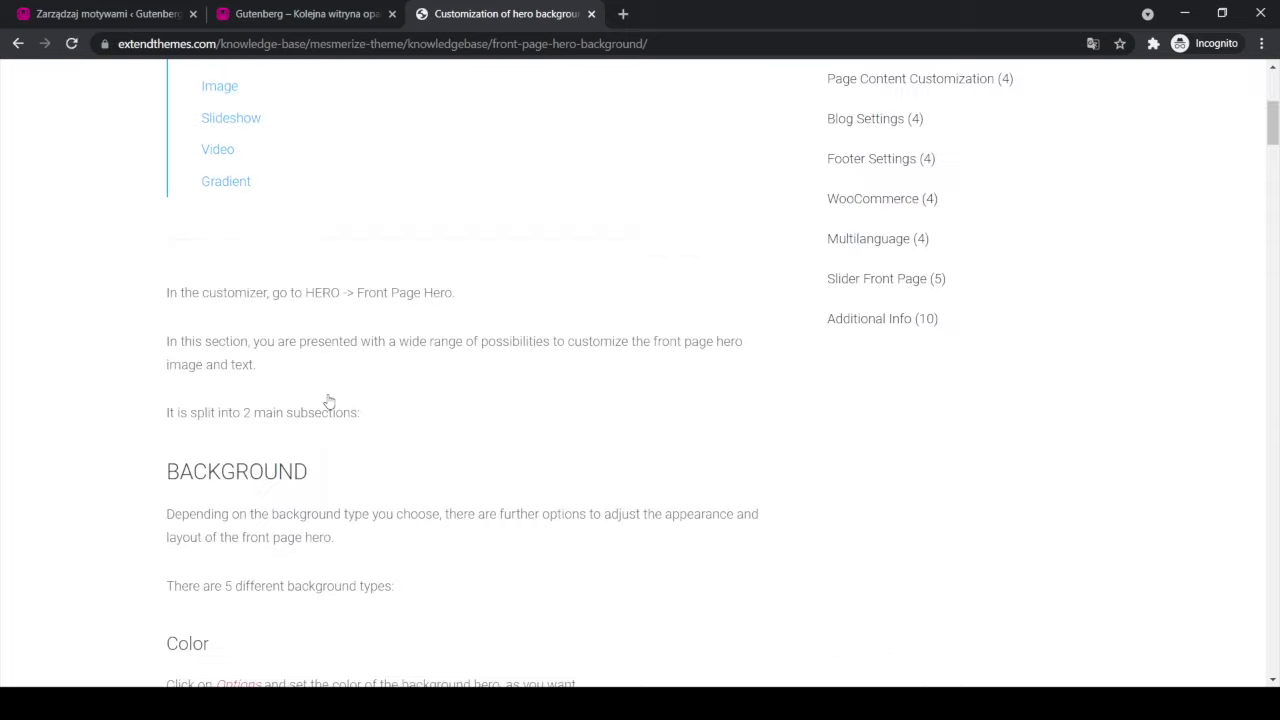
pyautogui.scroll(-6, 329, 401)
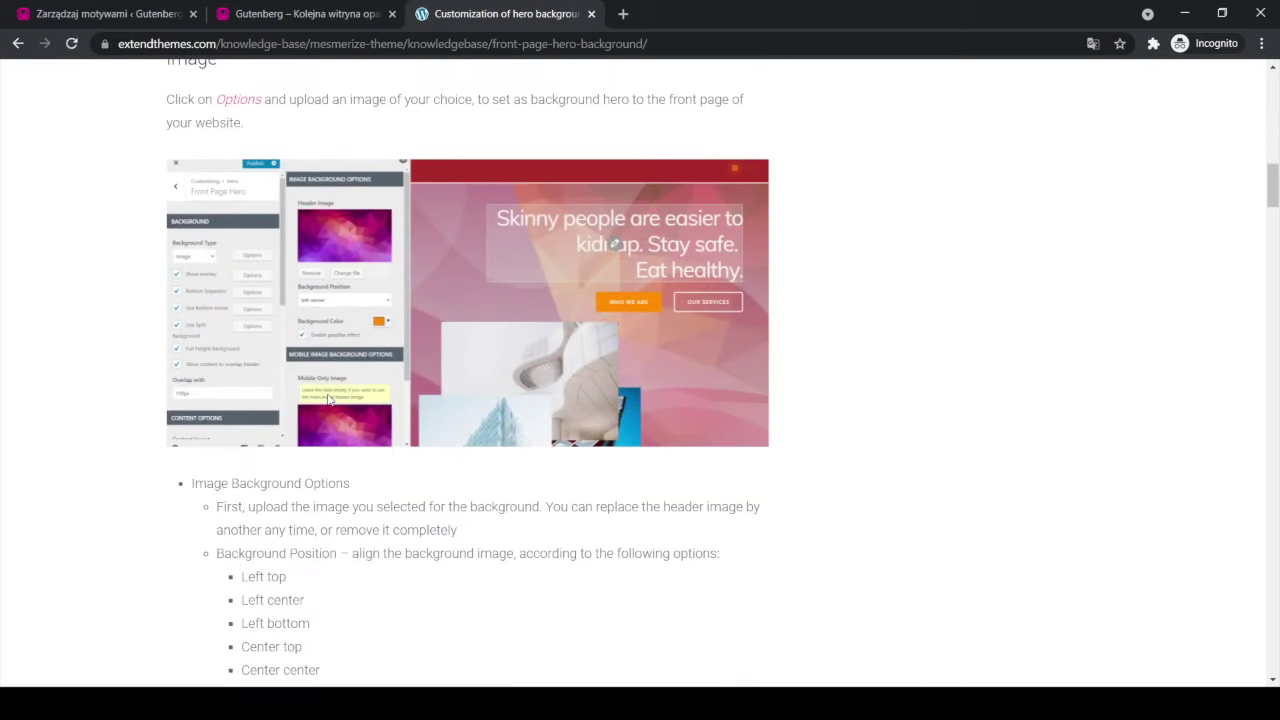
pyautogui.scroll(-5, 329, 401)
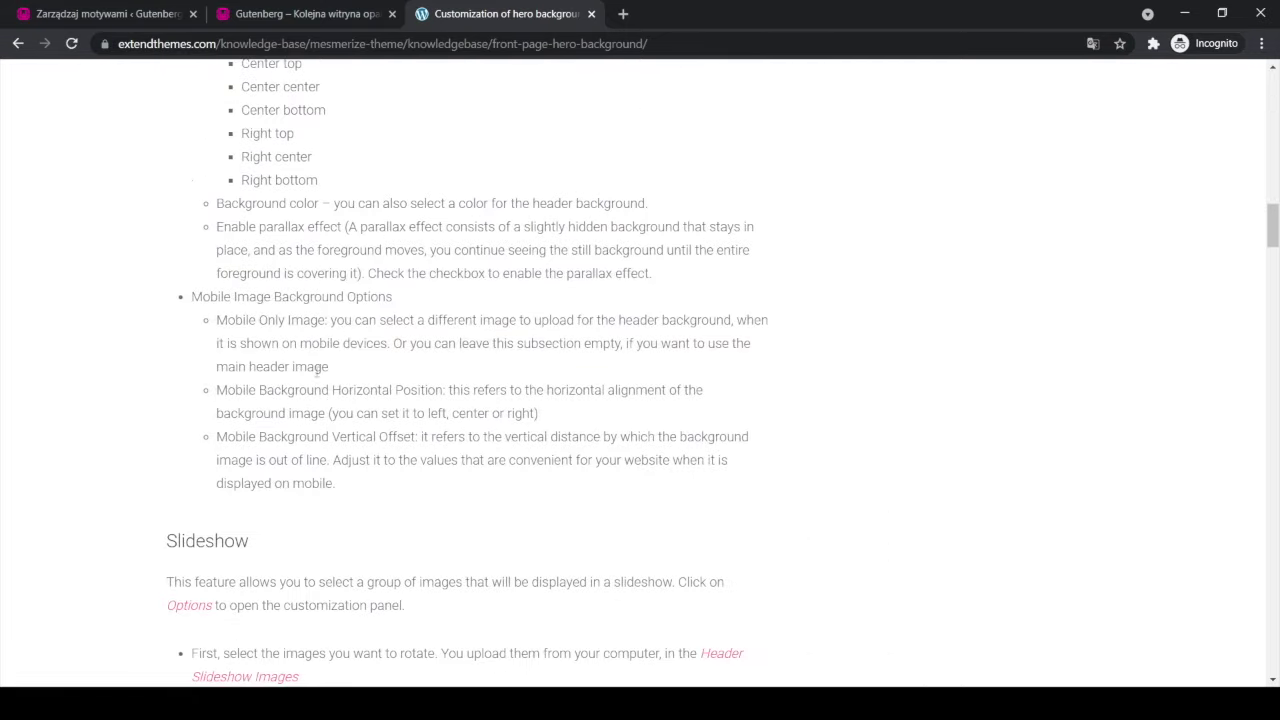
# - Return to the WordPress dashboard, look over the Astra theme's customizer options (Dostosuj) and close the customizer
pyautogui.click(137, 24)
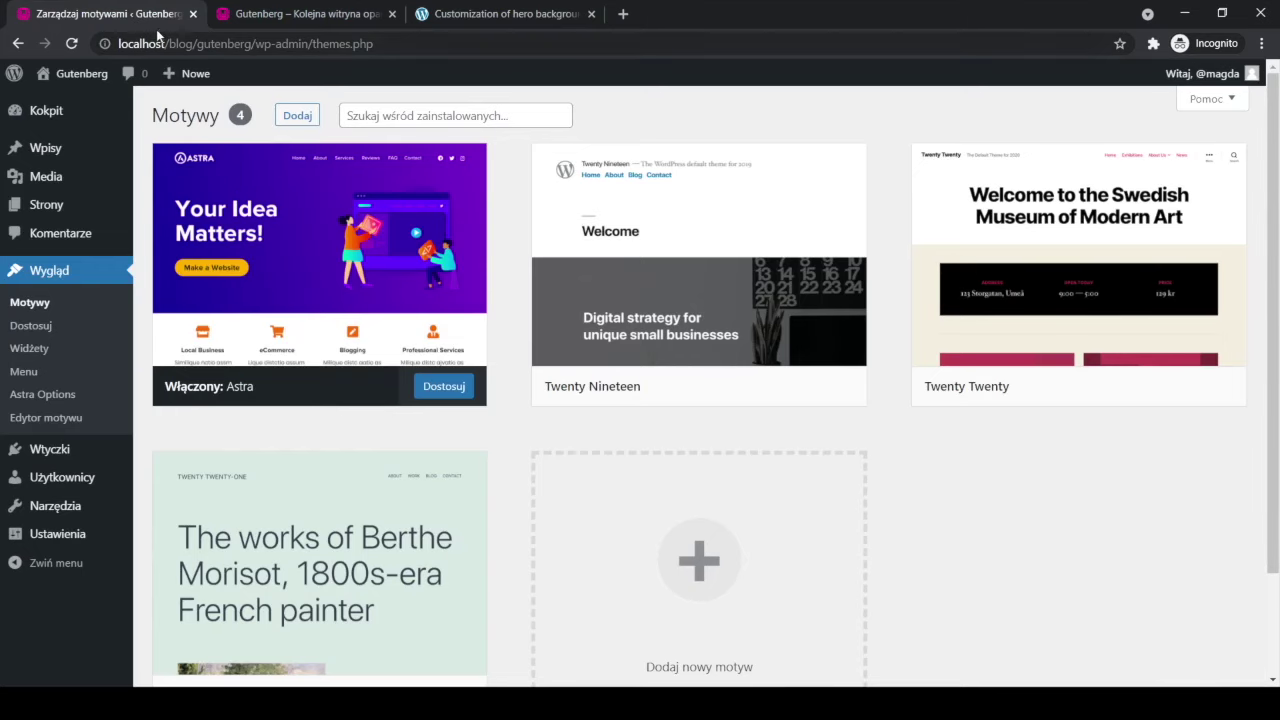
pyautogui.click(30, 328)
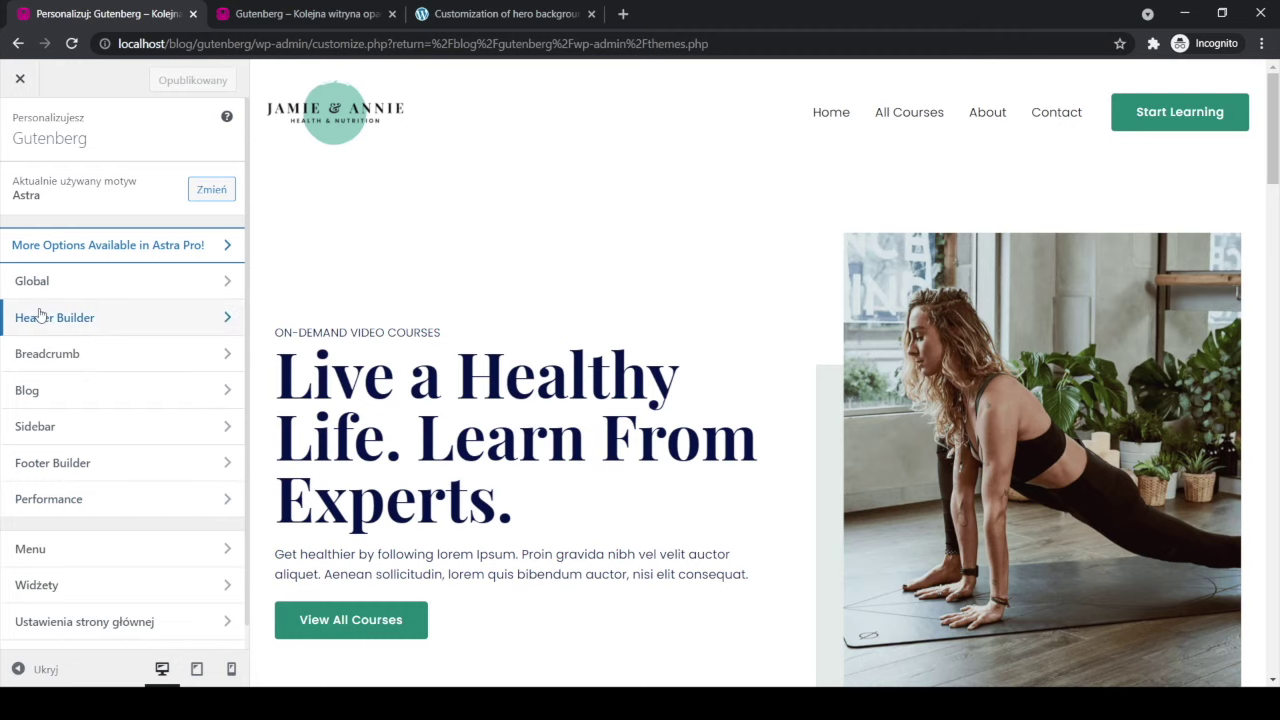
pyautogui.click(18, 82)
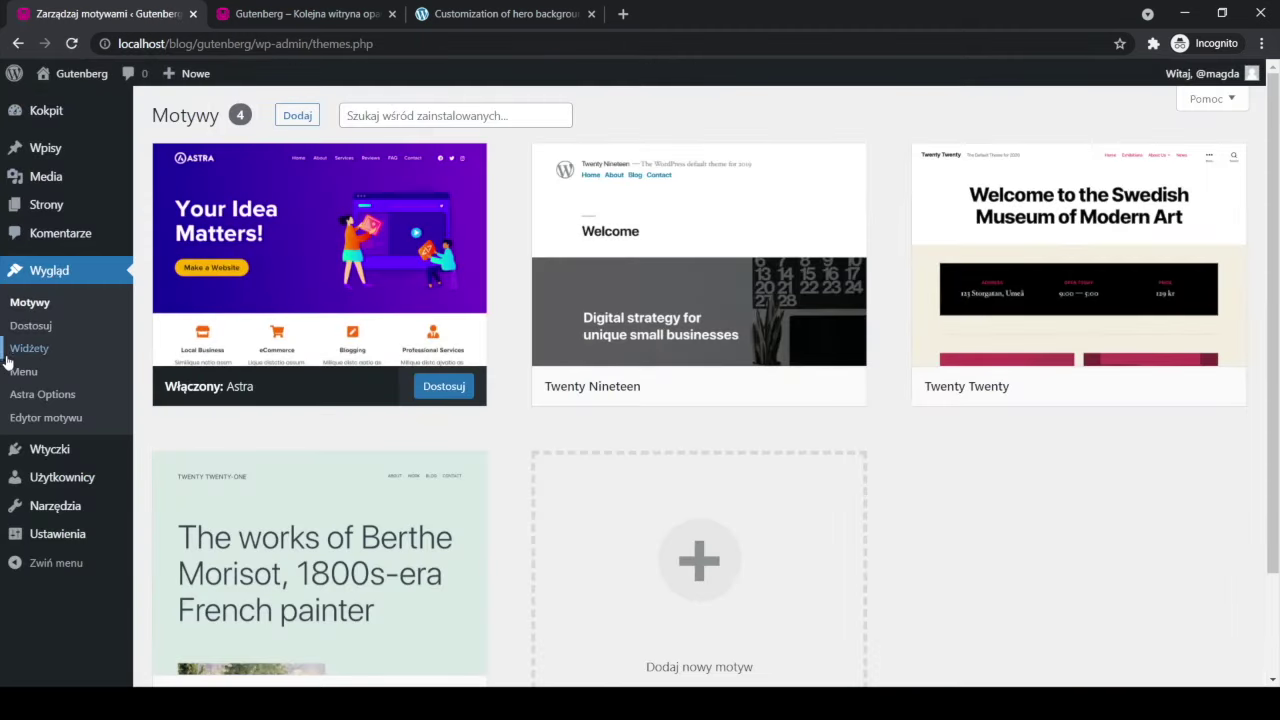
# - Dismiss the block widgets welcome guide, review the widget areas in Widżety, and open the list of pages (Strony)
pyautogui.click(28, 348)
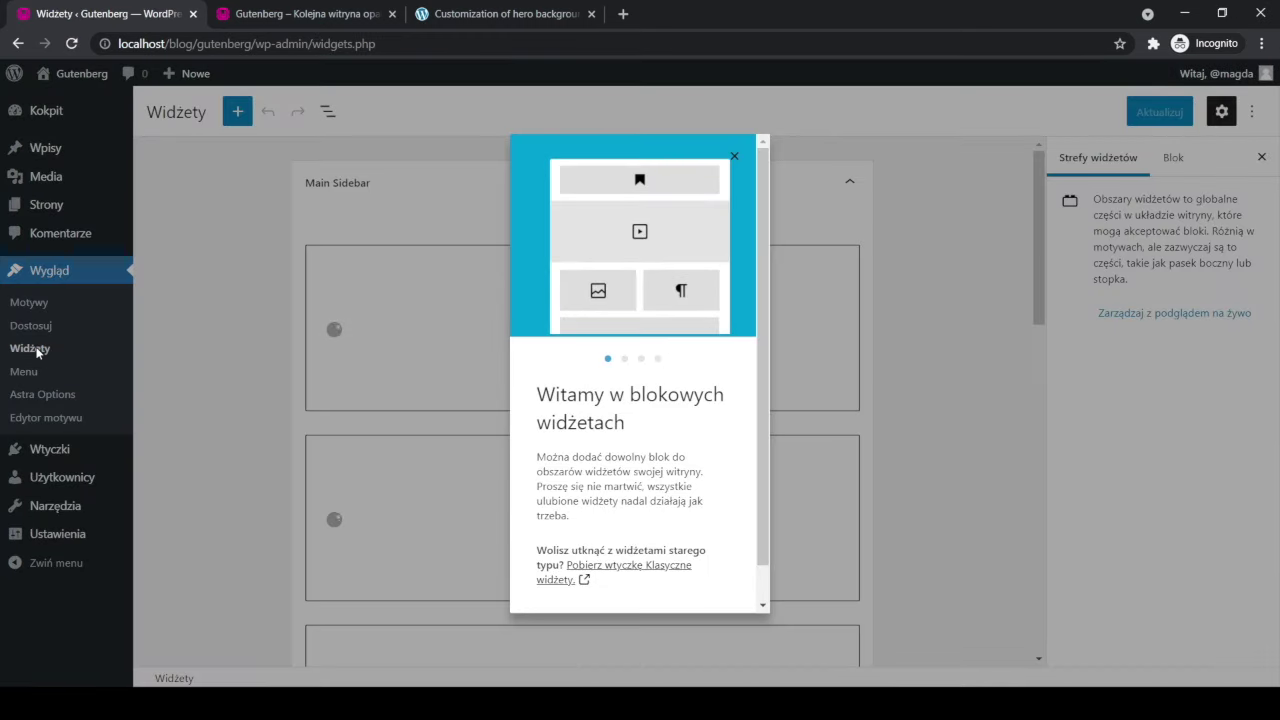
pyautogui.click(735, 157)
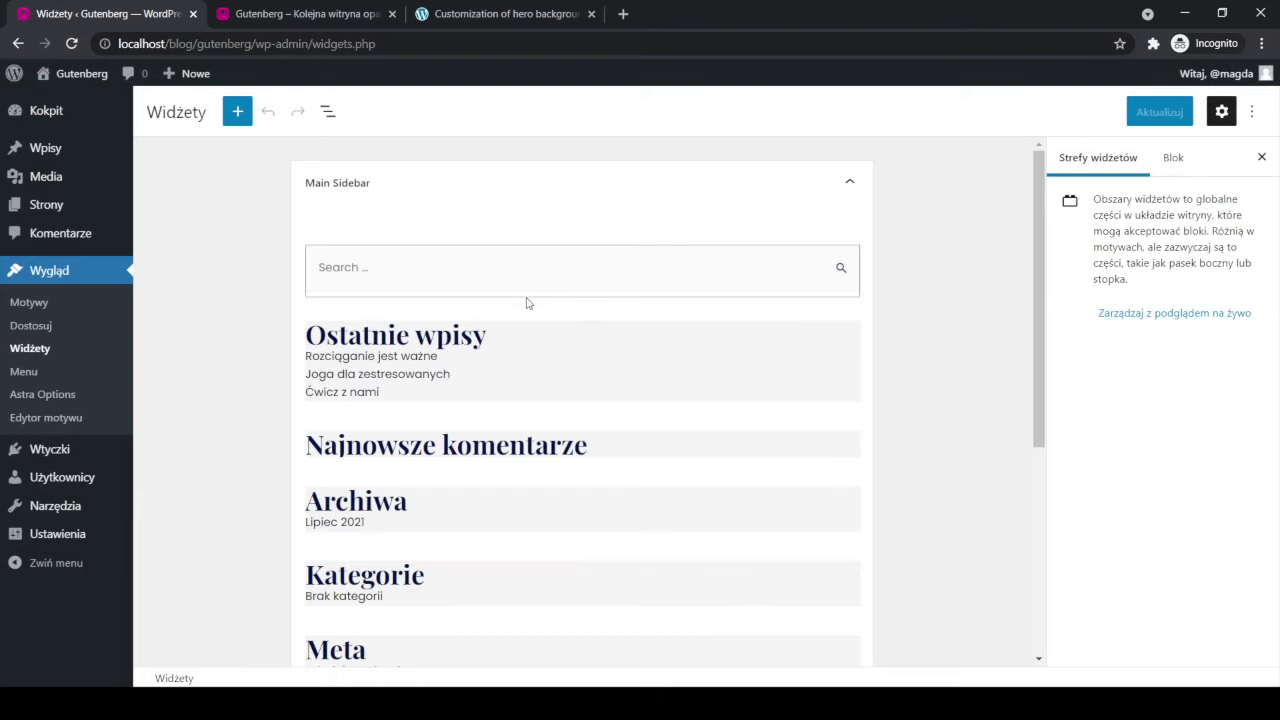
pyautogui.scroll(-1, 528, 303)
pyautogui.scroll(-3, 528, 303)
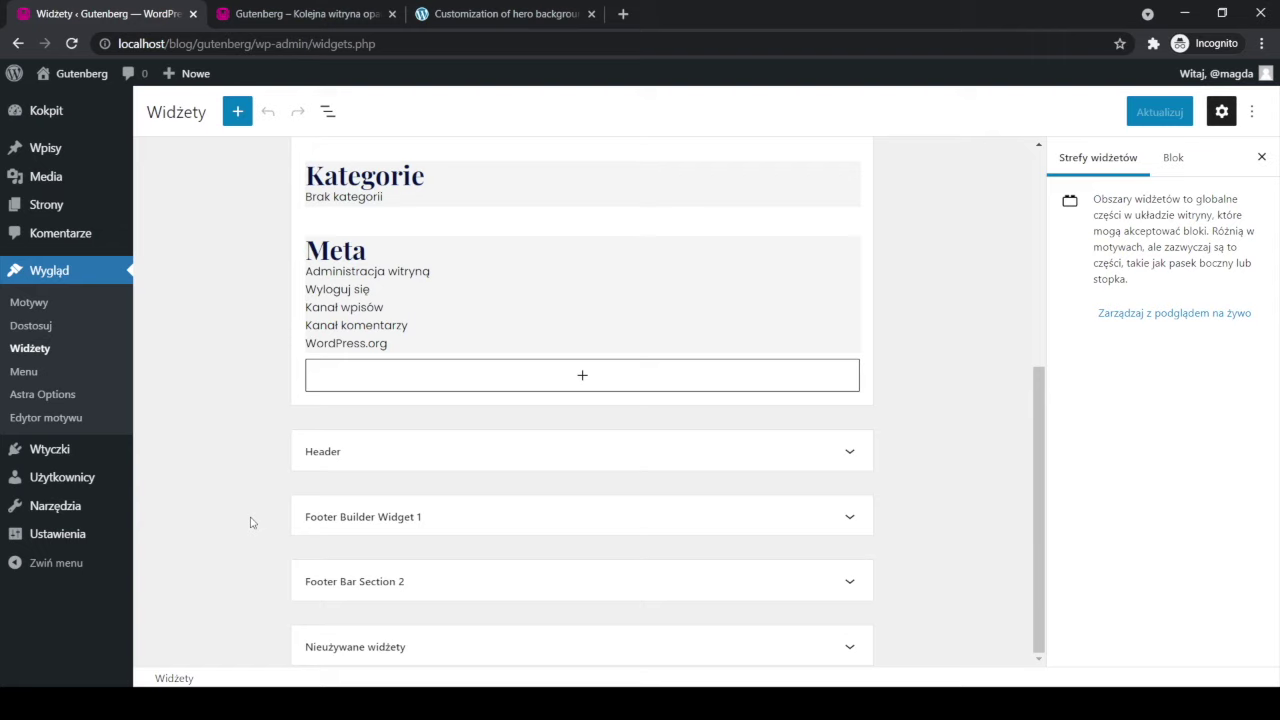
pyautogui.click(40, 207)
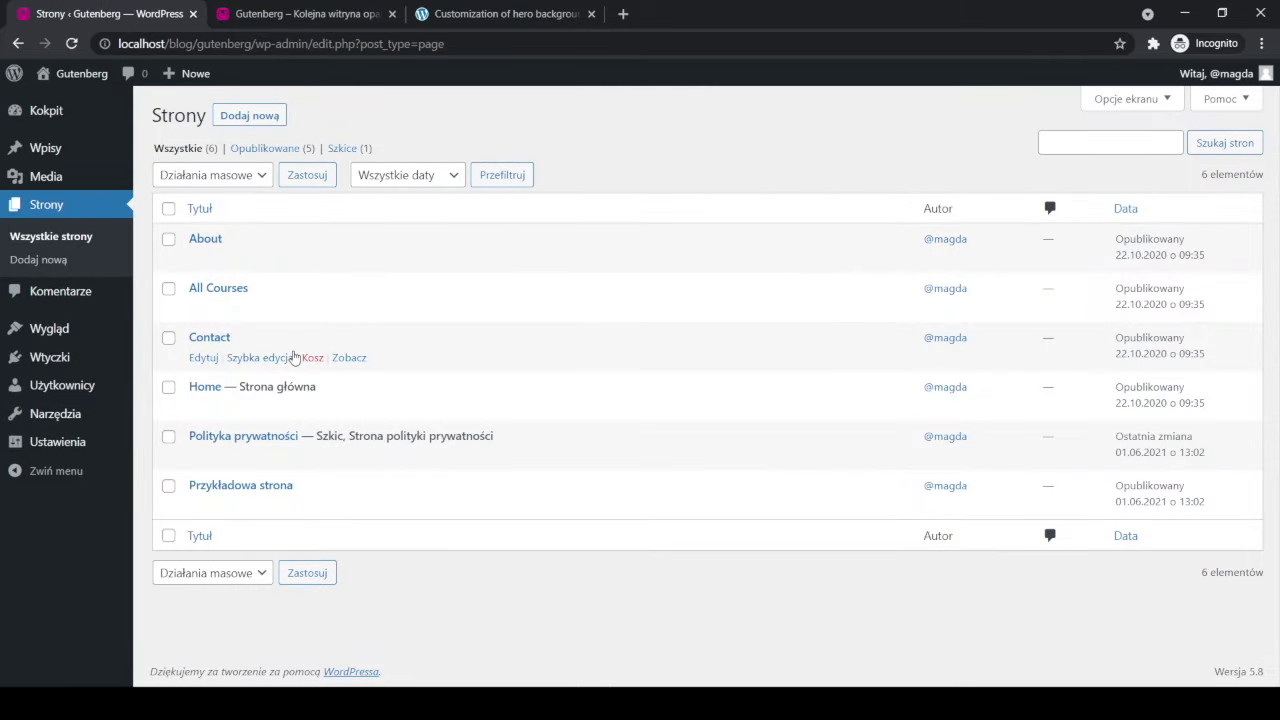